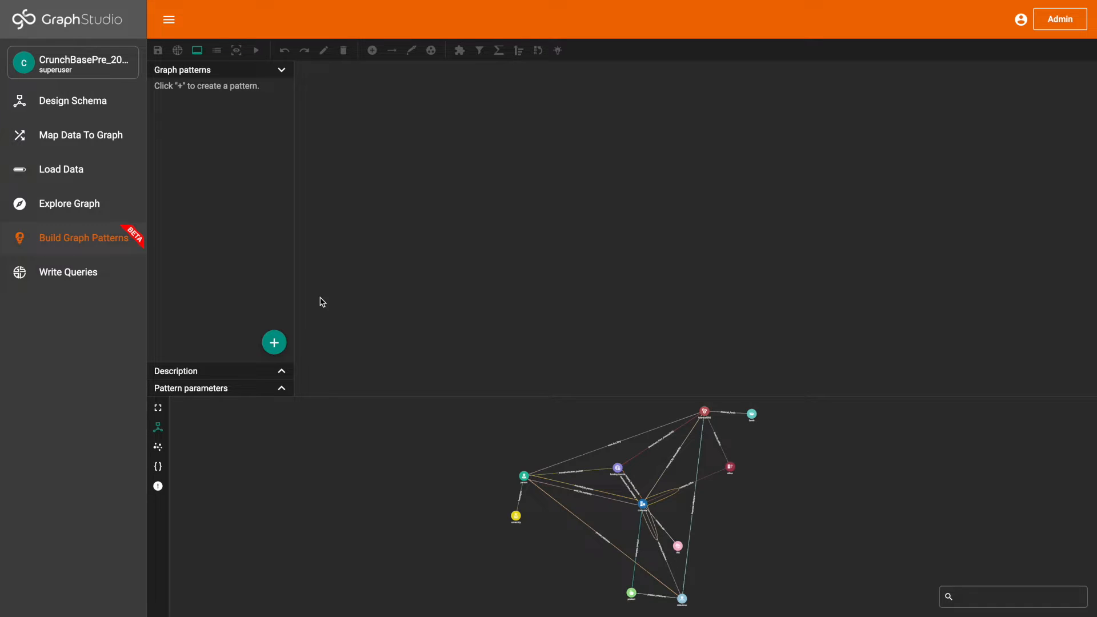
Create a new graph pattern named findPeopleWithoutDegreesWhoWorkInSuccessfulCompany
click(275, 342)
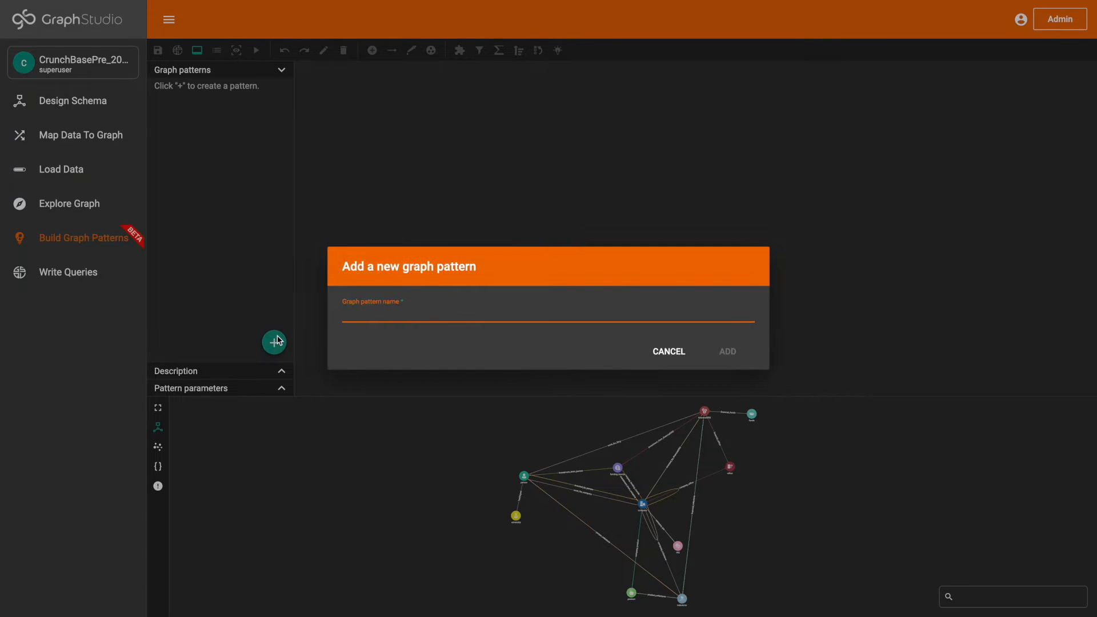
text(findPeopleWithoutDegreesWhoWorkIN)
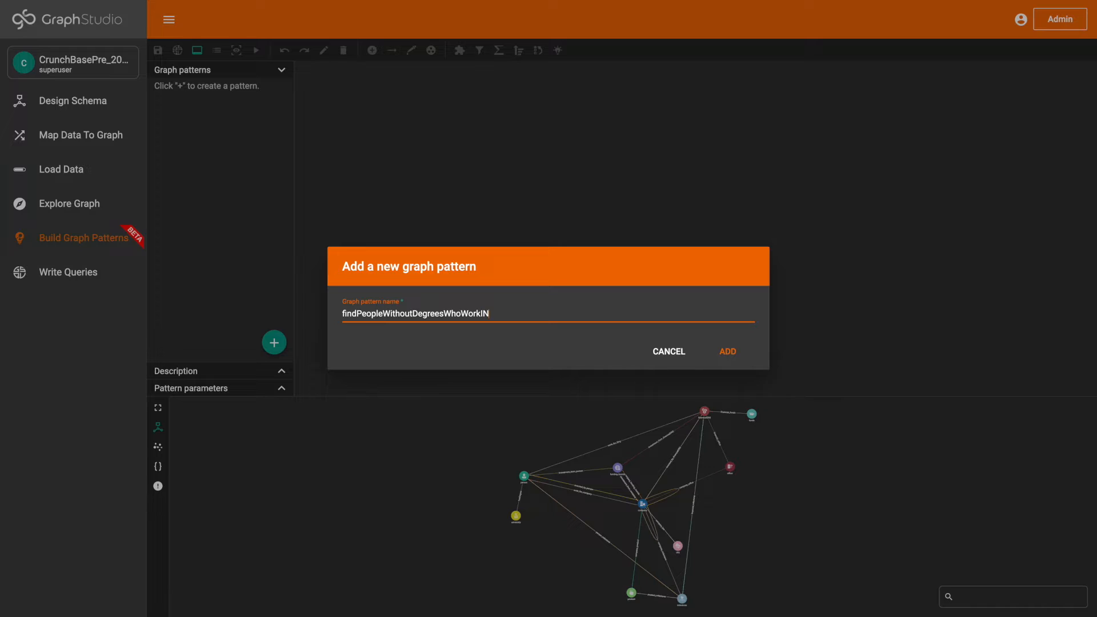
text(S)
key(BackSpace)
key(BackSpace)
text(nSuccessfulCompany)
click(729, 355)
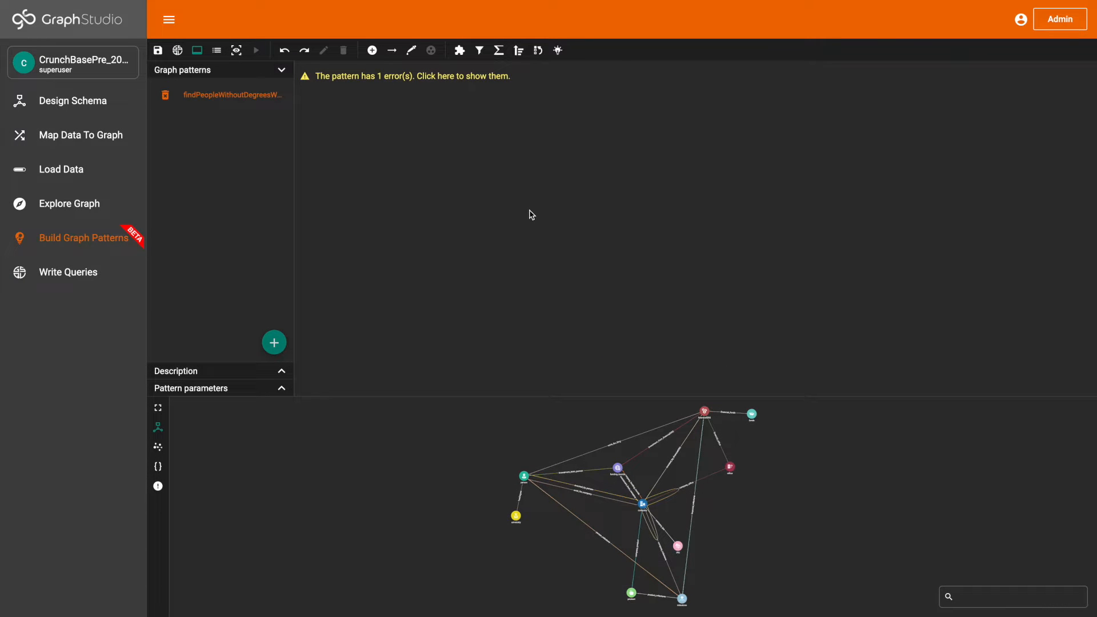
Save the pattern description "Find all the people without a degree who worked in a company during their successful IPO"
click(264, 372)
click(257, 121)
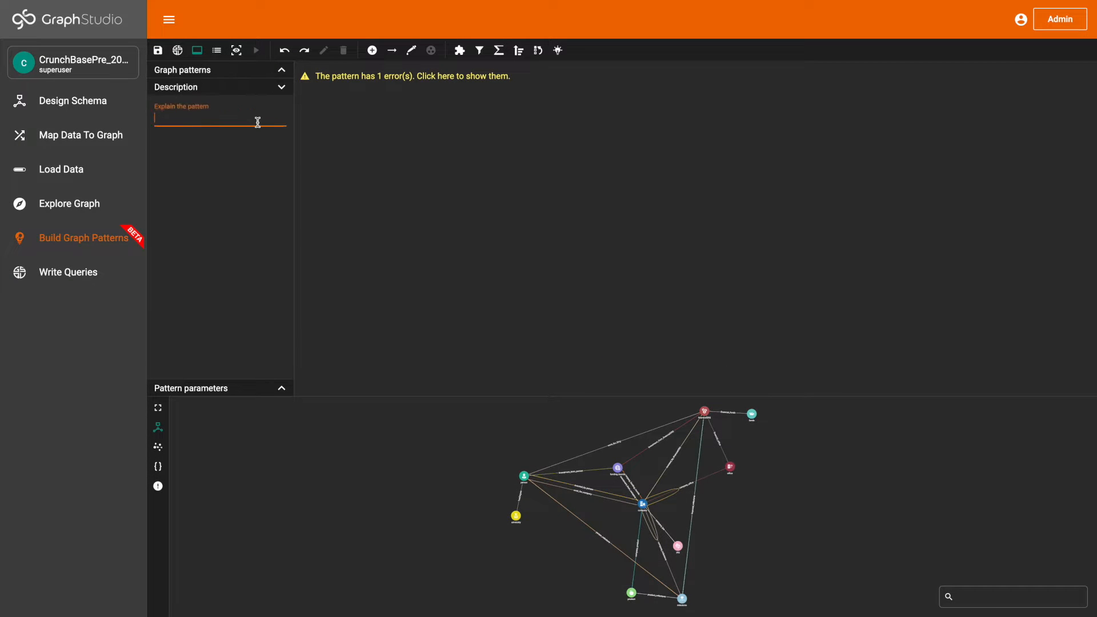
text(Find all the p)
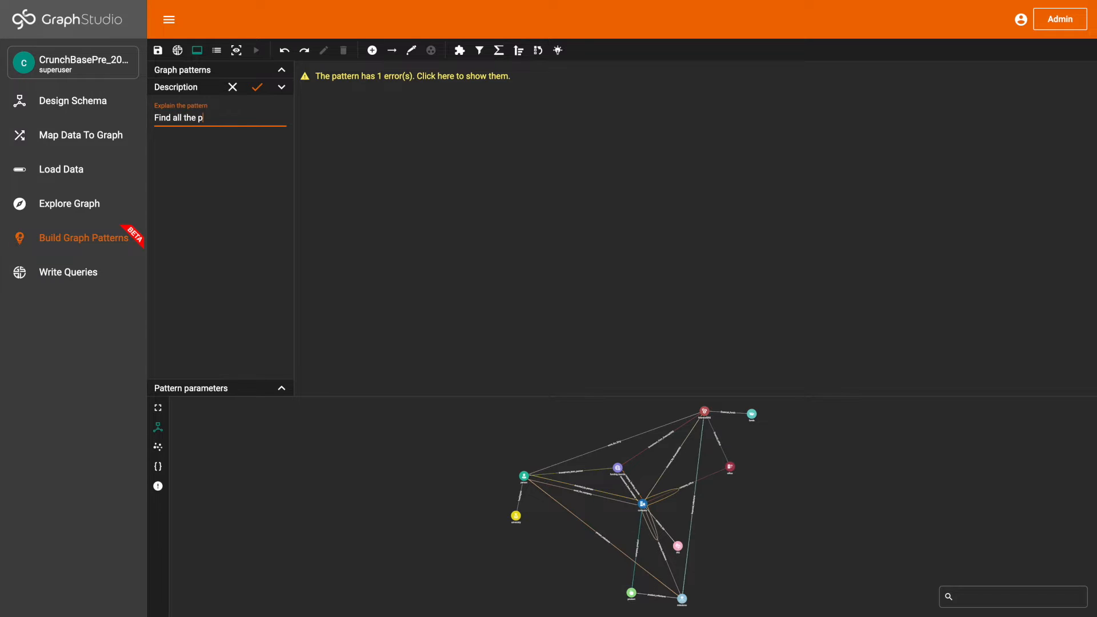
text(eople without a degree who worked in a company during their scuccessful IPO)
click(257, 88)
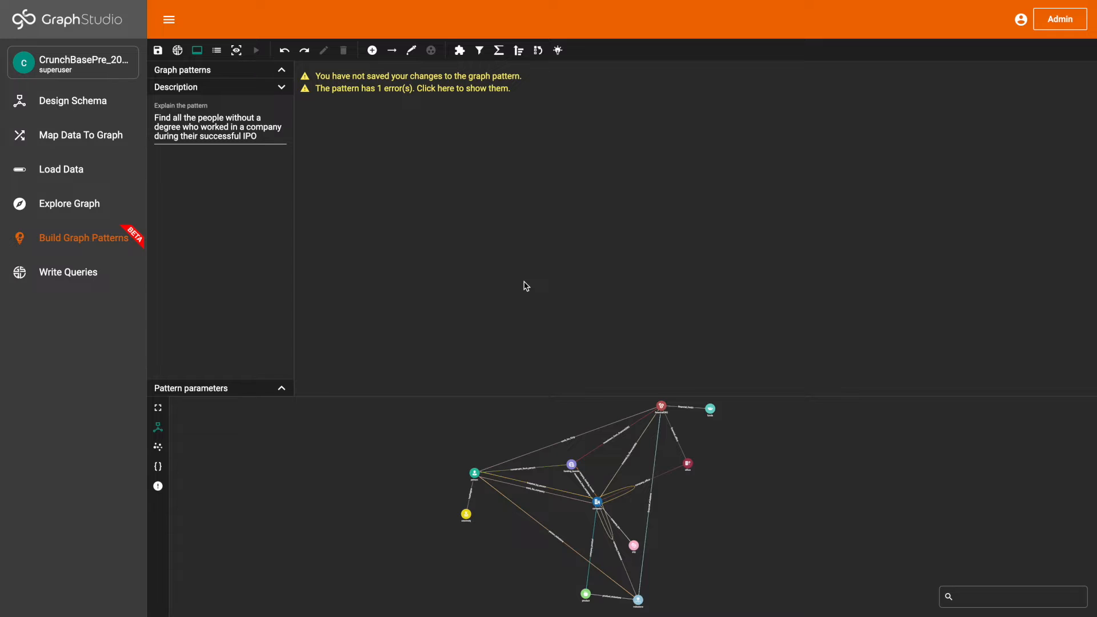
Enlarge the graph schema and examine the person, hasDegree, work_for_company, company, company_ipo and IPO elements, and restore the split view
click(158, 408)
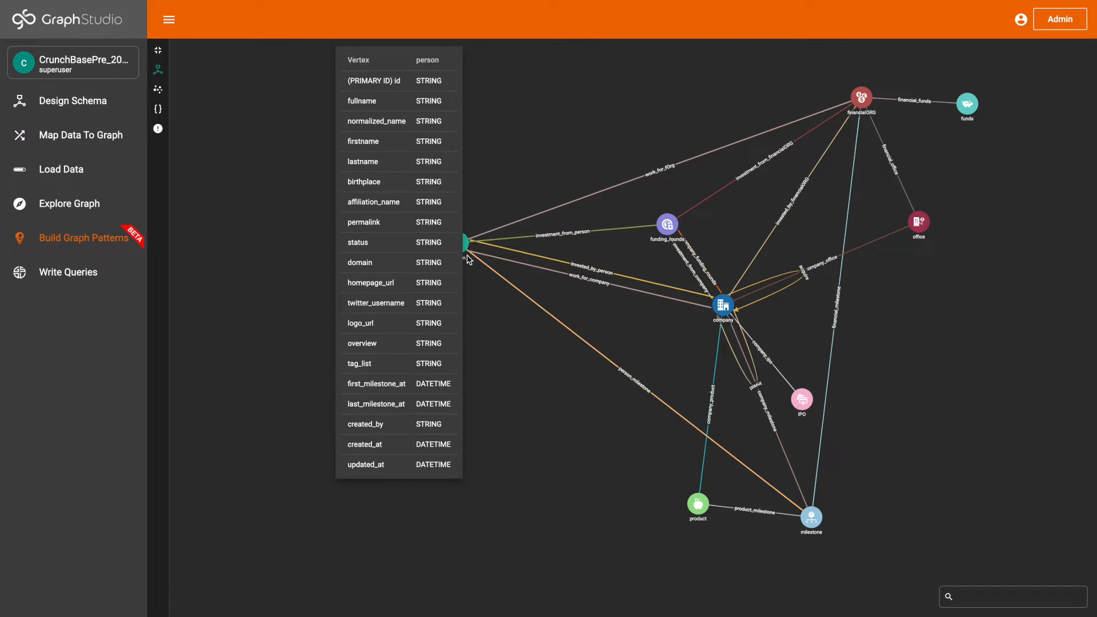
mouse_move(449, 298)
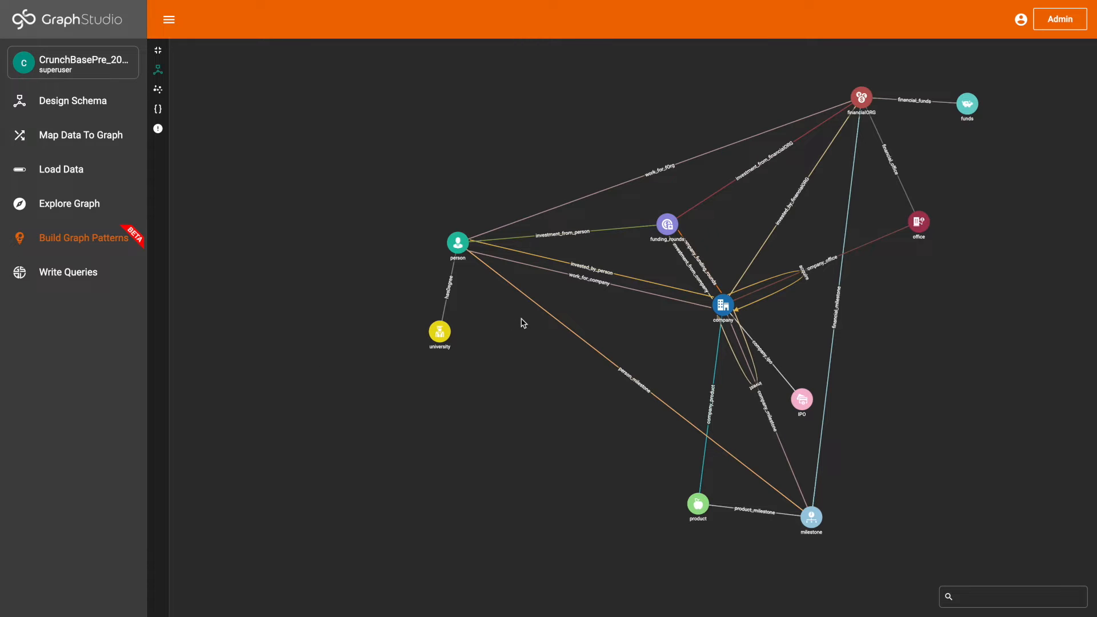
mouse_move(594, 286)
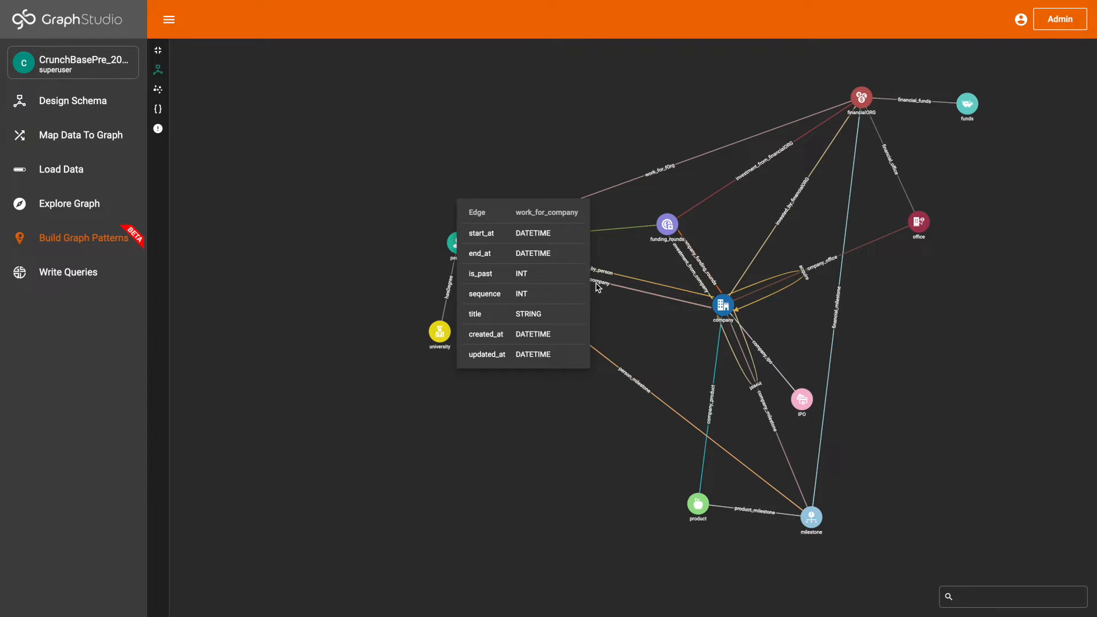
mouse_move(727, 314)
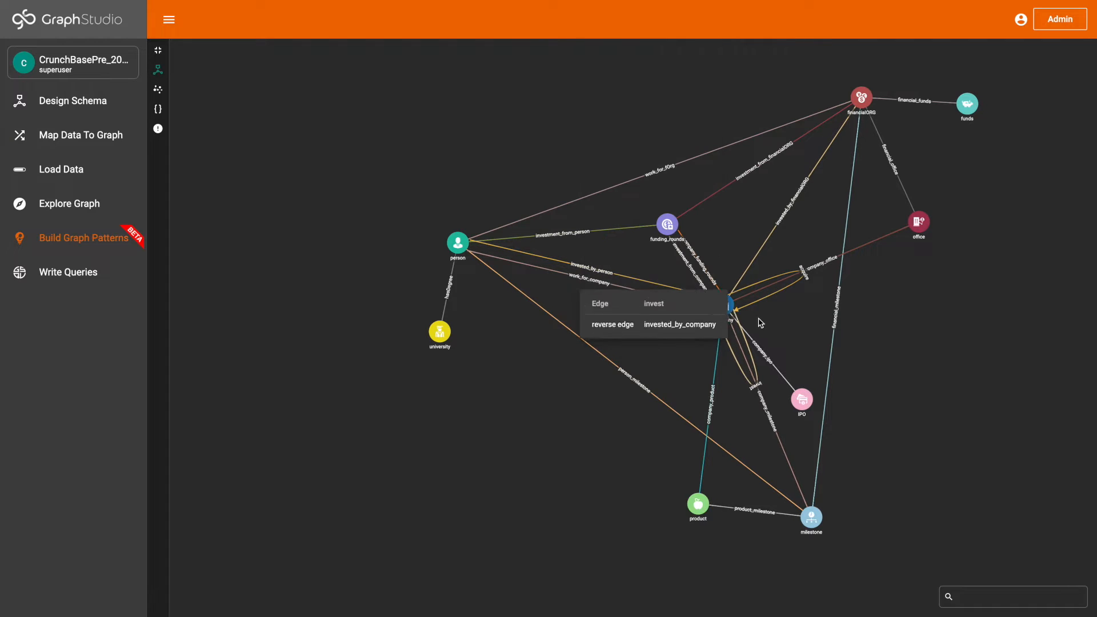
mouse_move(775, 369)
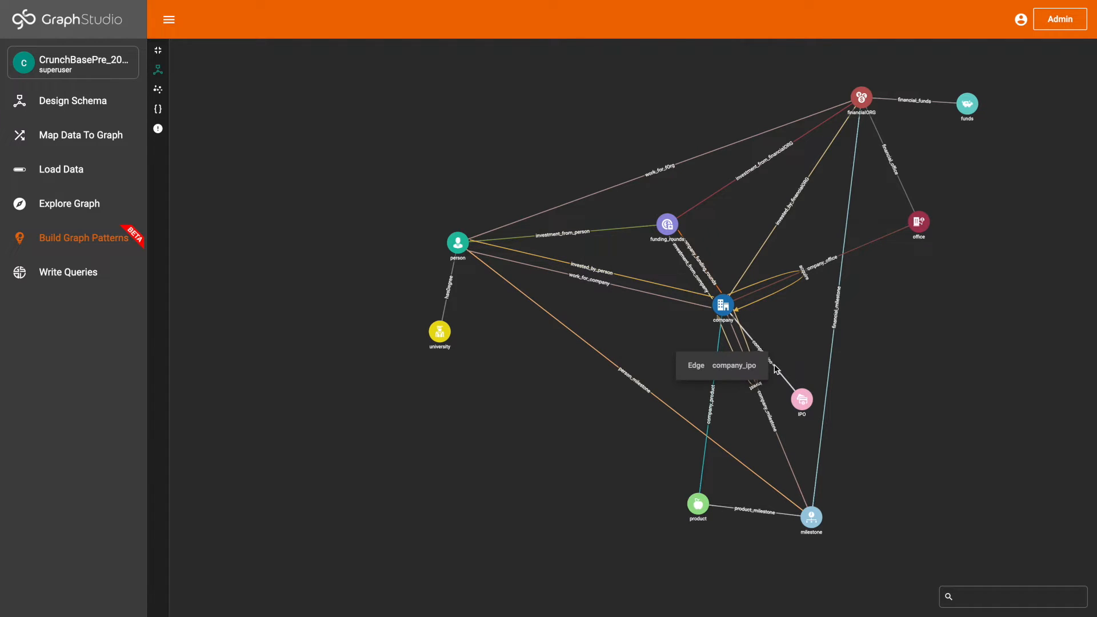
mouse_move(802, 405)
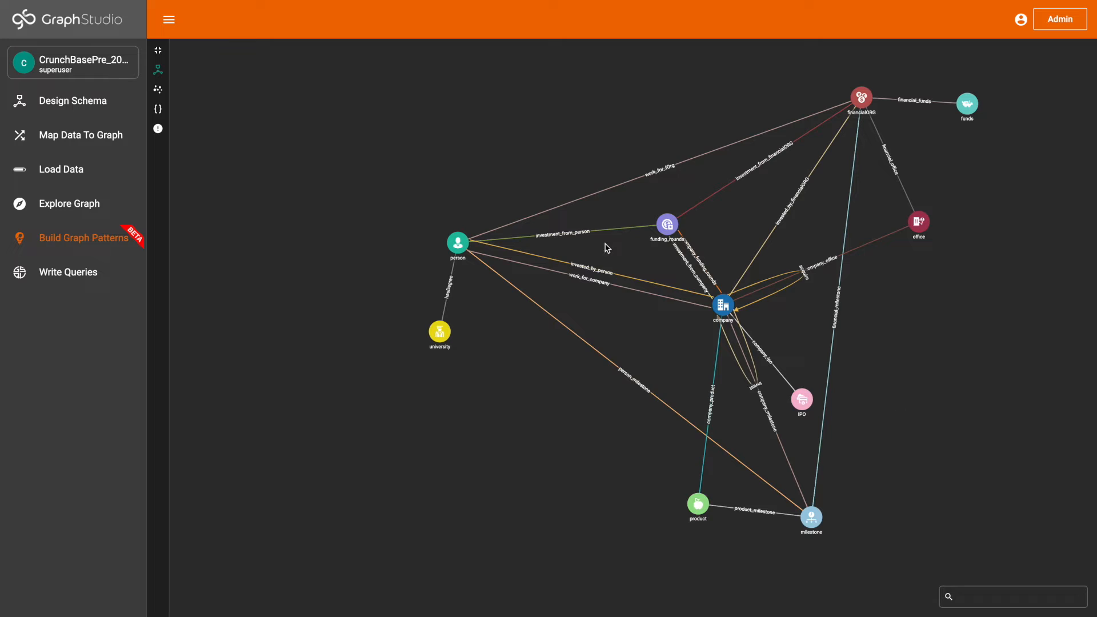
click(162, 50)
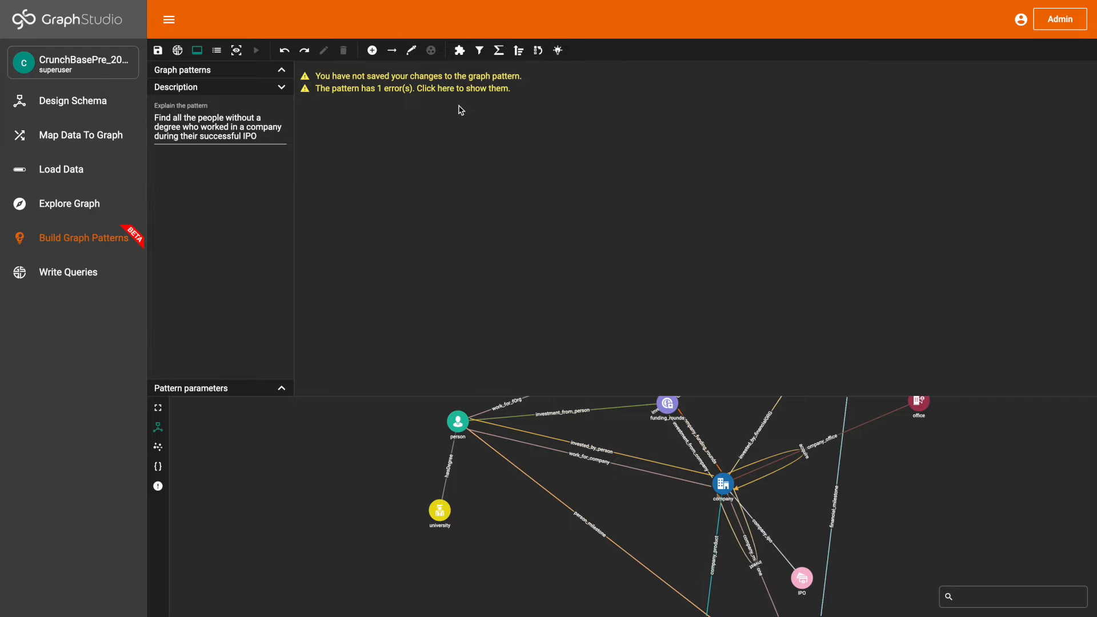
Pick the hasDegree edge from the schema into the pattern and line up its university and person vertices horizontally
click(411, 50)
mouse_move(460, 449)
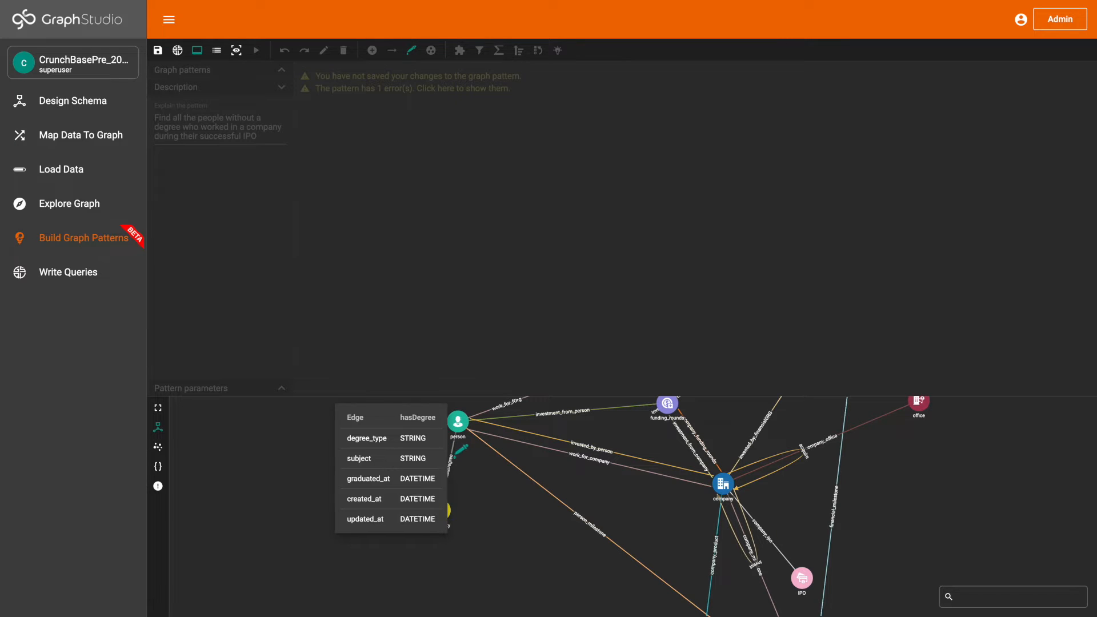
click(459, 449)
drag(595, 328, 389, 166)
drag(658, 143, 665, 169)
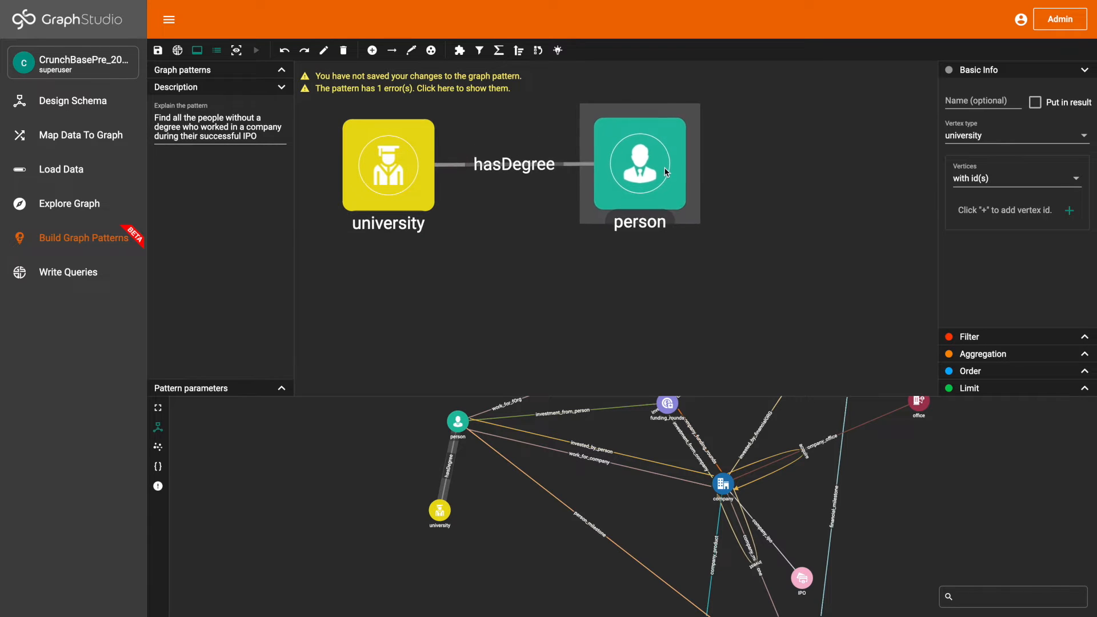
scroll(658, 219, down, 3)
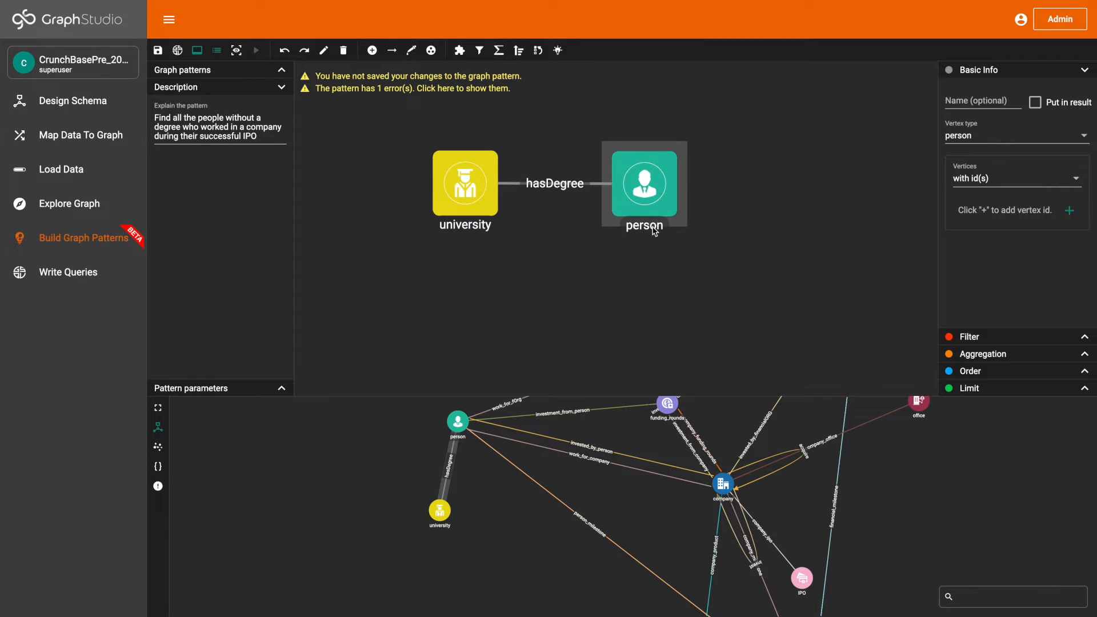
drag(651, 274, 524, 252)
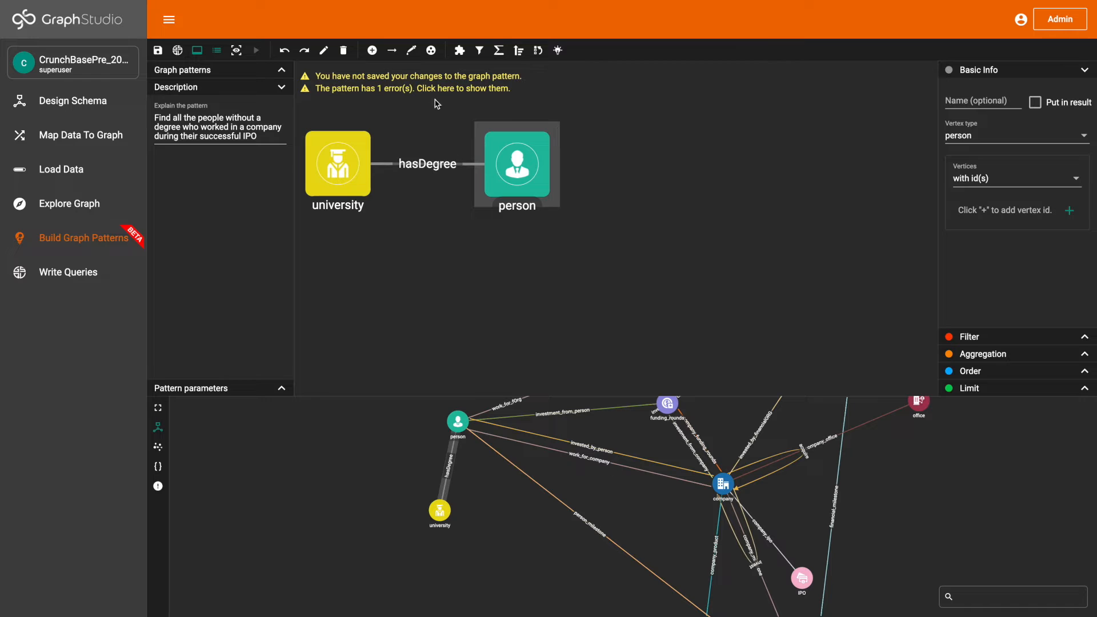
Pick a separate person vertex from the schema and place it beside the university–person pair
click(411, 52)
click(457, 422)
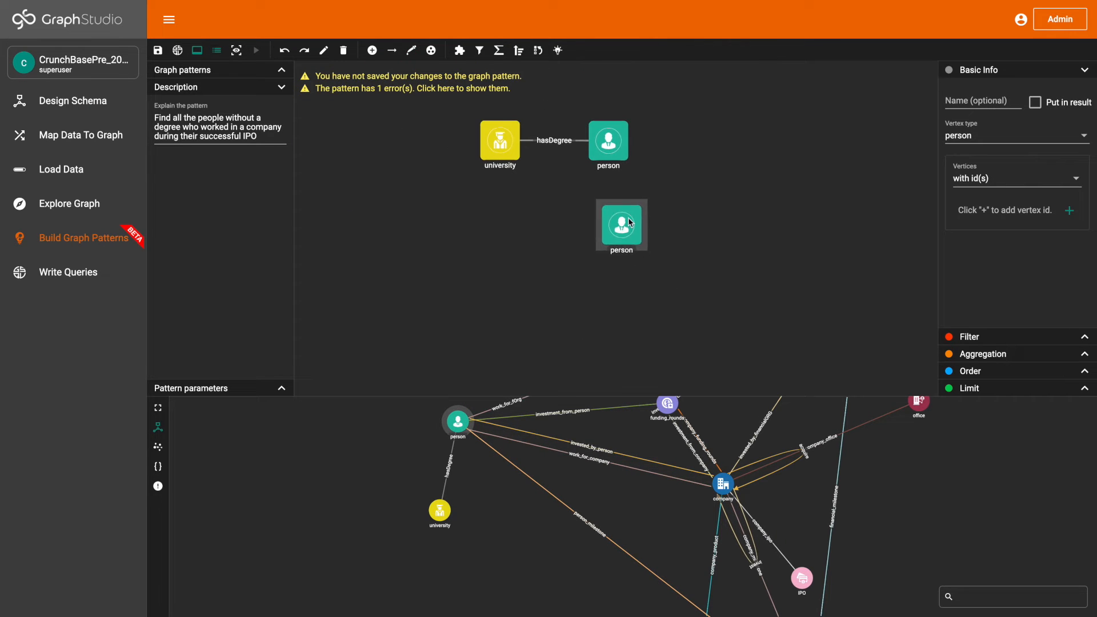
drag(619, 230, 698, 145)
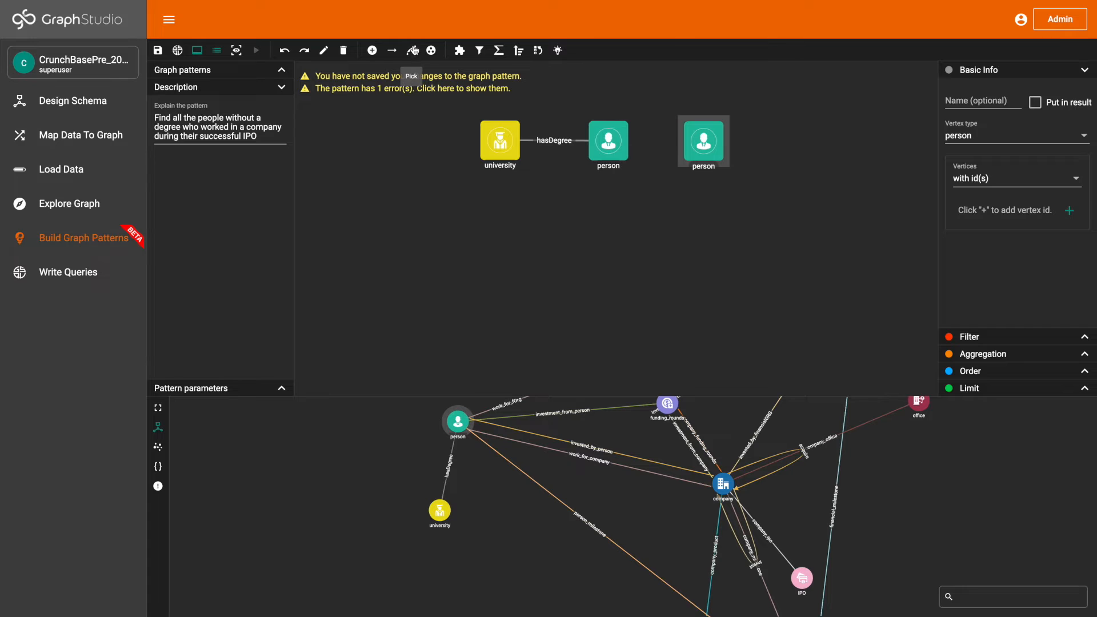
Pick the work_for_company edge from the schema and align its company vertex horizontally with its person vertex
click(411, 50)
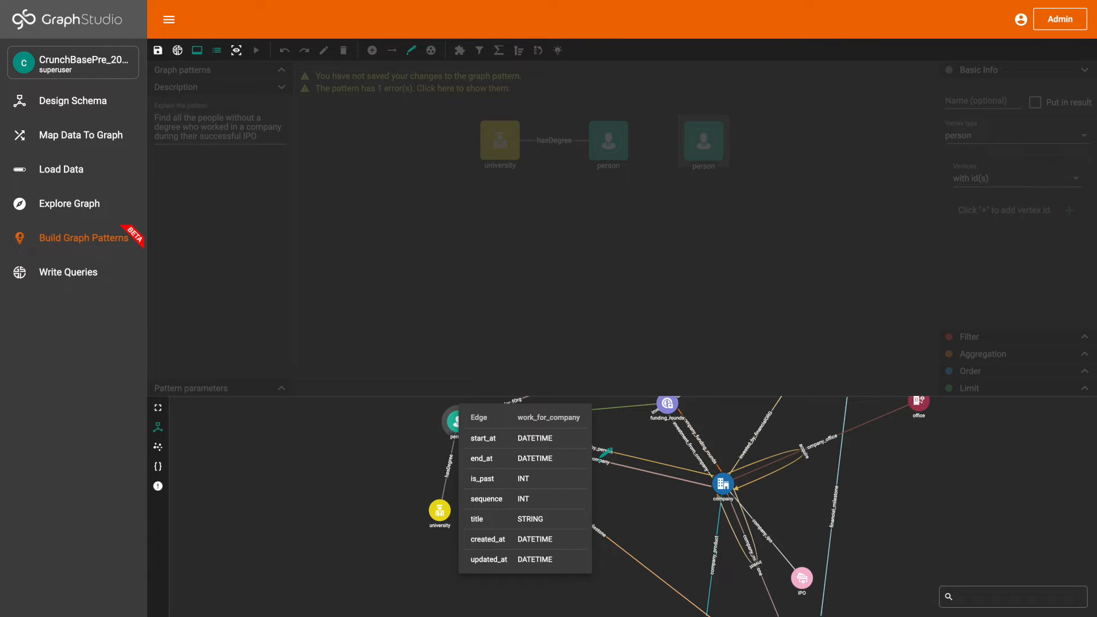
click(597, 460)
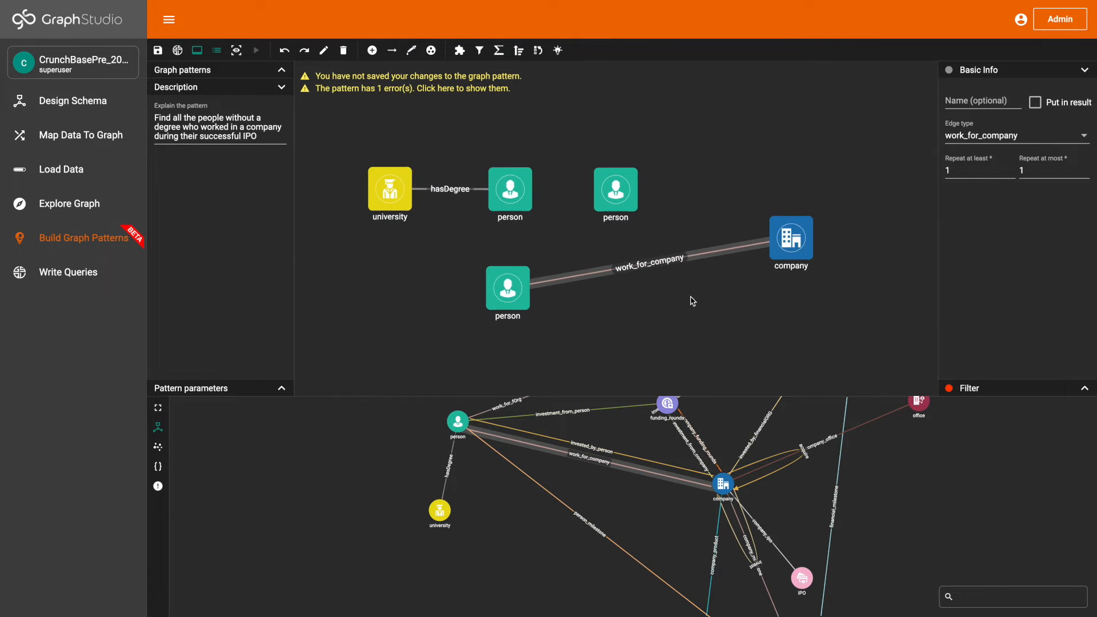
drag(791, 250, 684, 294)
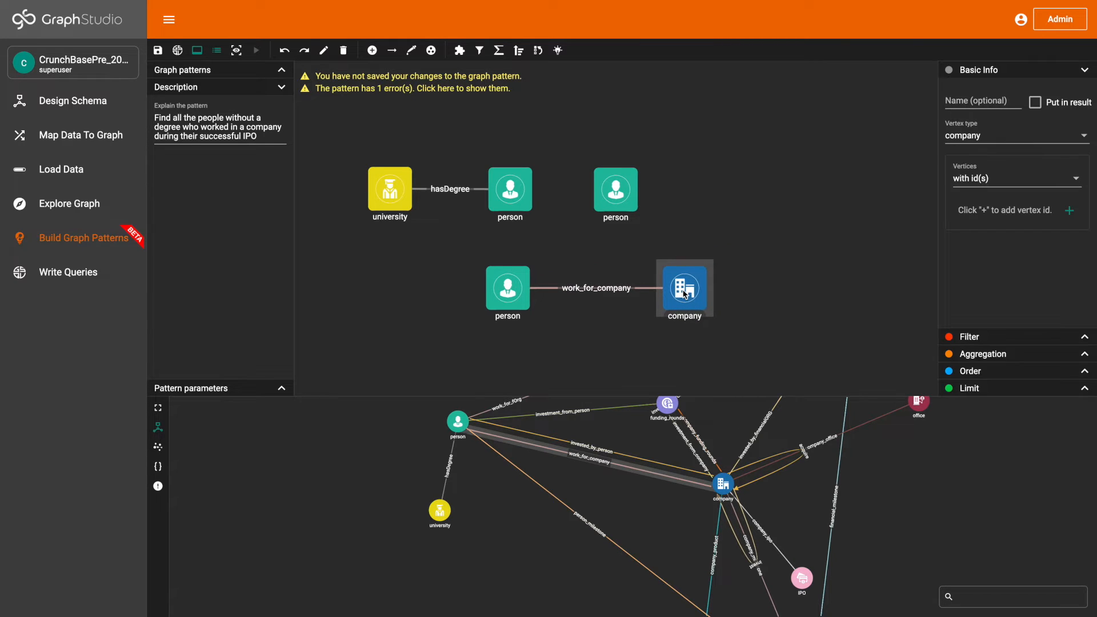
Pick the company_ipo edge from the schema into the pattern together with its company and IPO vertices
click(411, 50)
mouse_move(806, 454)
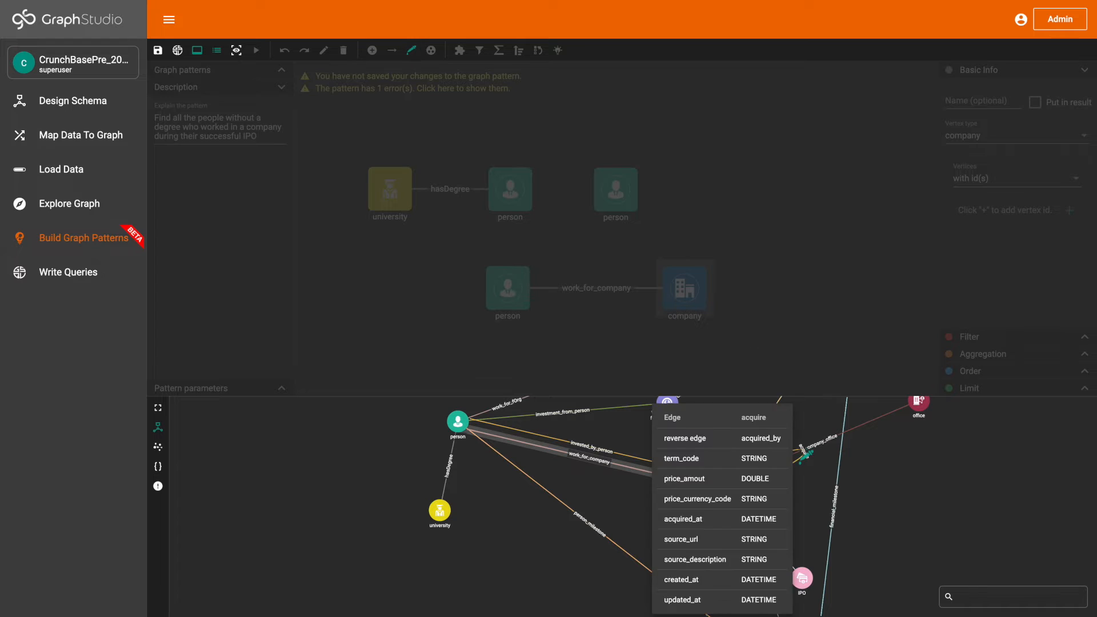
click(767, 526)
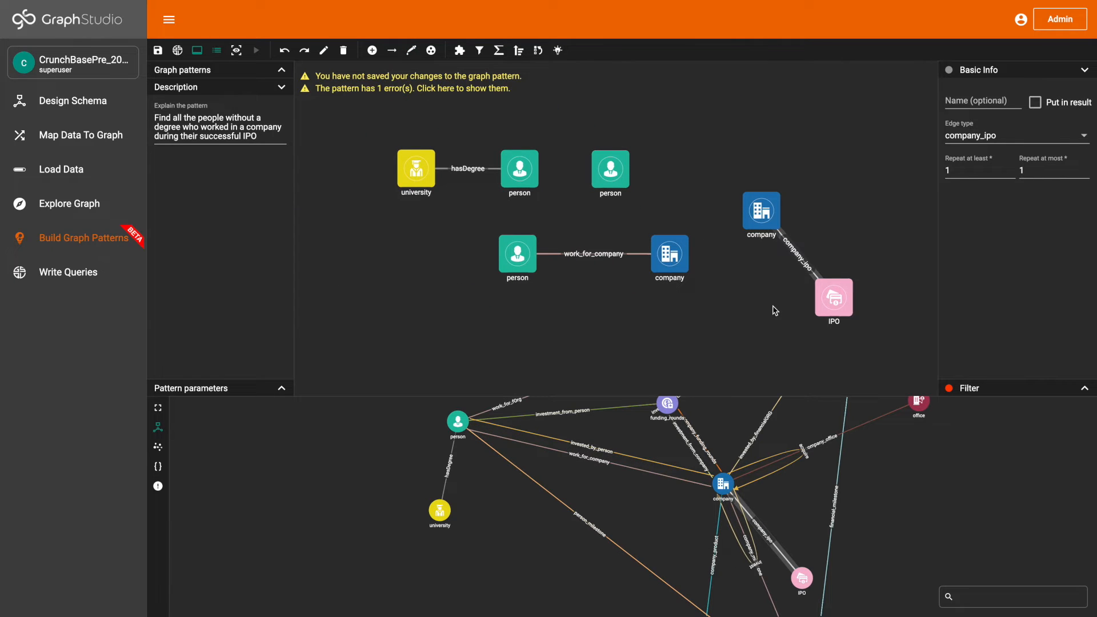
Merge the two company vertices into one and align the IPO vertex in the same row
drag(765, 209, 691, 310)
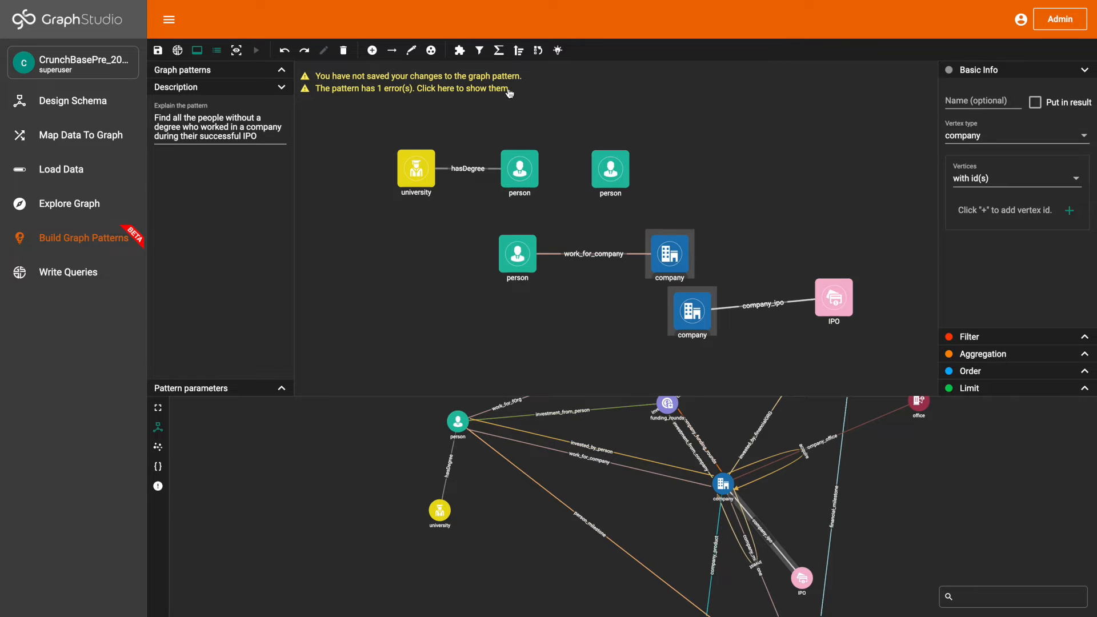
click(431, 50)
drag(685, 269, 683, 257)
drag(830, 272, 825, 238)
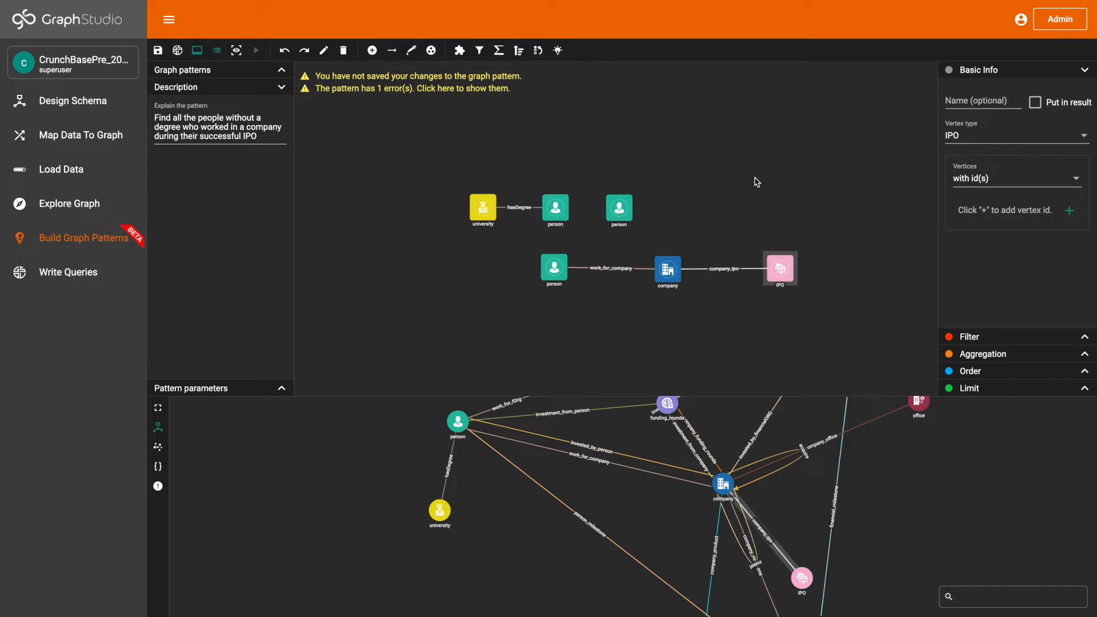
Name the IPO vertex in the pattern "ipo"
click(977, 102)
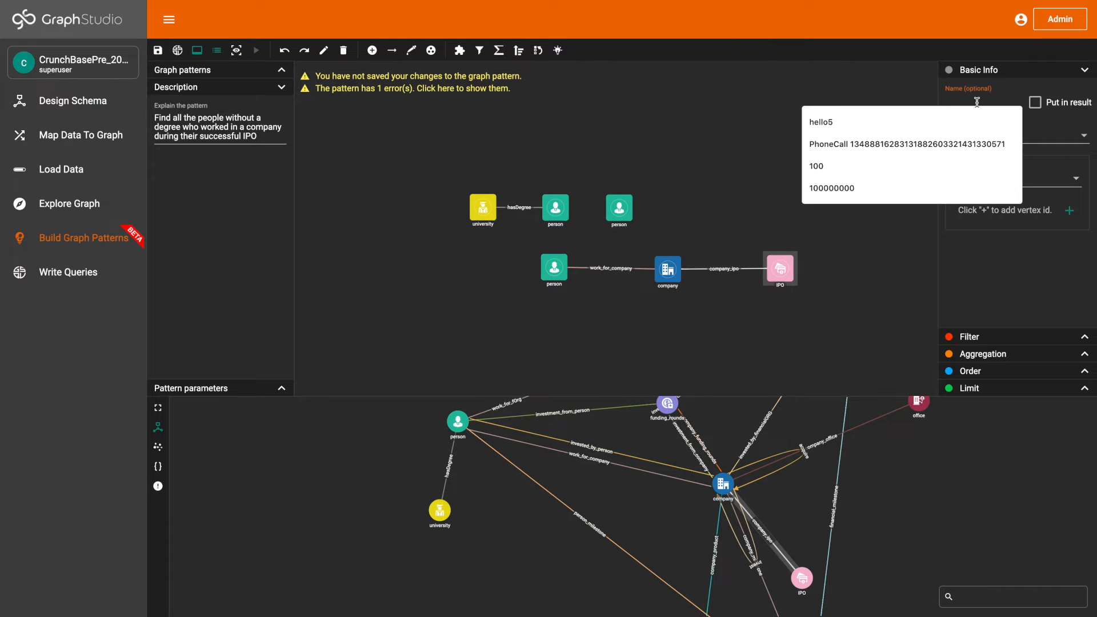
text(ipo)
click(1057, 72)
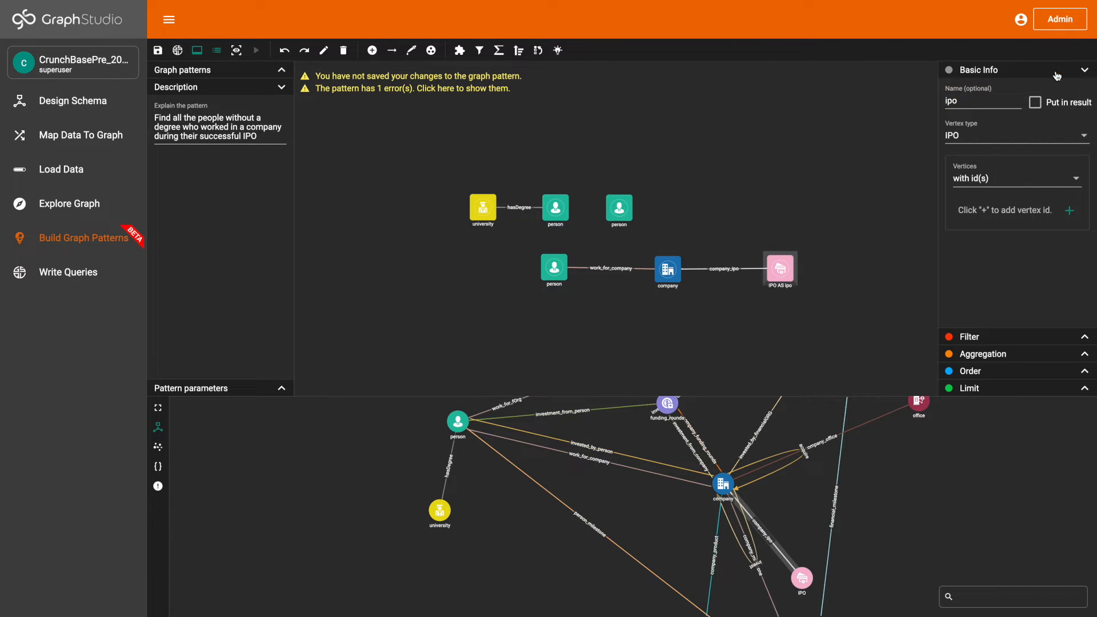
Add a filter to the IPO vertex with the condition Expression1 == Expression2
click(975, 339)
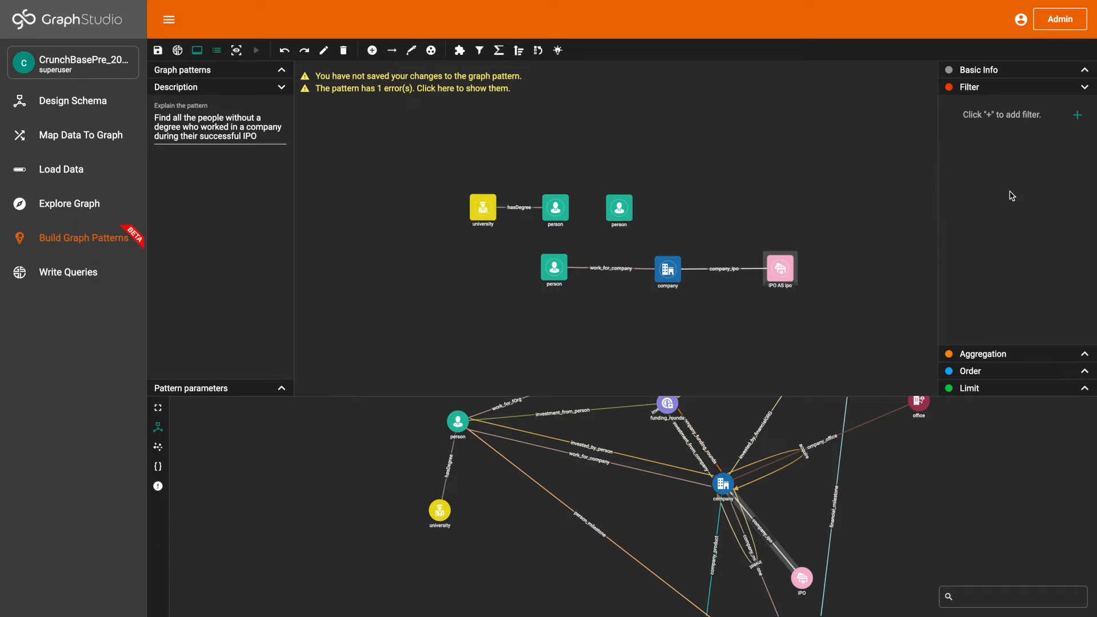
click(1068, 117)
click(1025, 152)
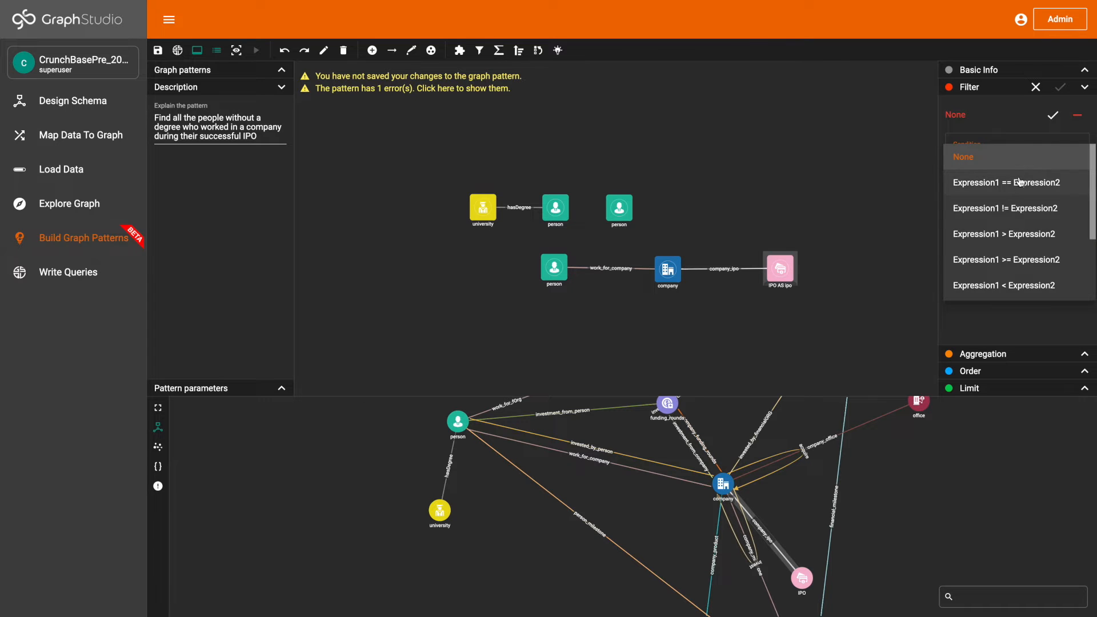
scroll(1015, 211, down, 1)
scroll(1015, 211, down, 1)
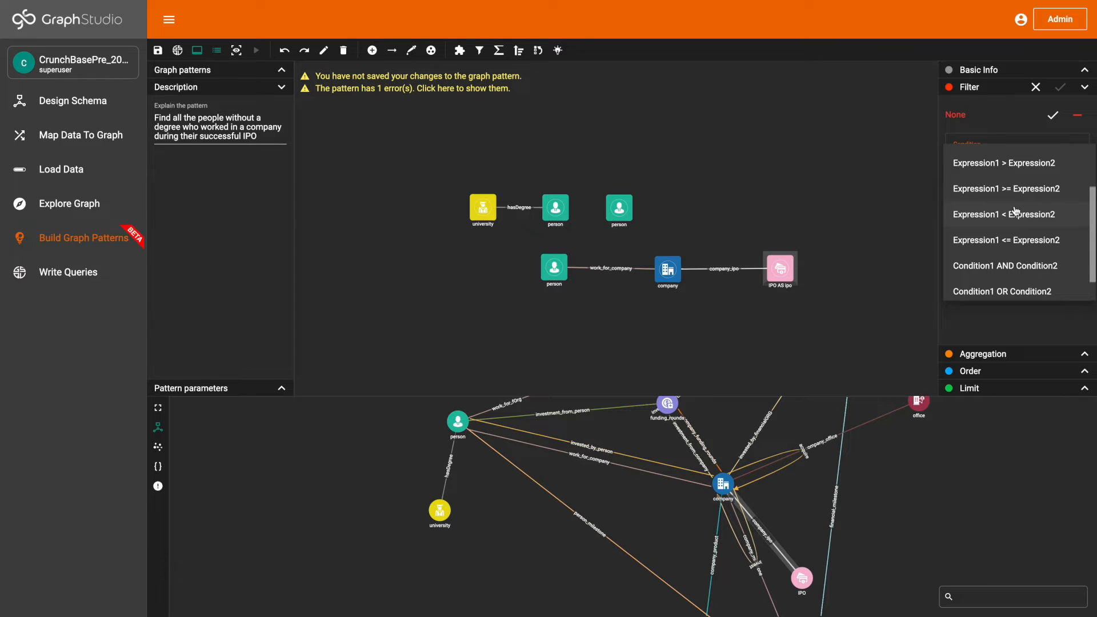
scroll(1014, 211, up, 2)
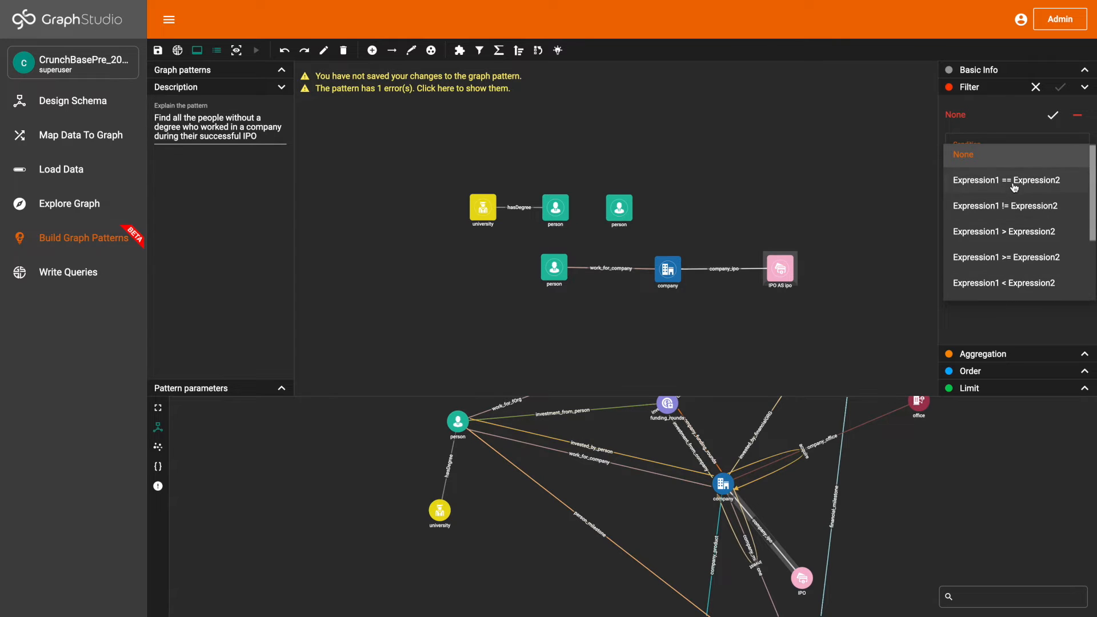
click(1014, 189)
Set Expression 1 of the IPO vertex filter to the attribute raised_currency_code
click(1023, 217)
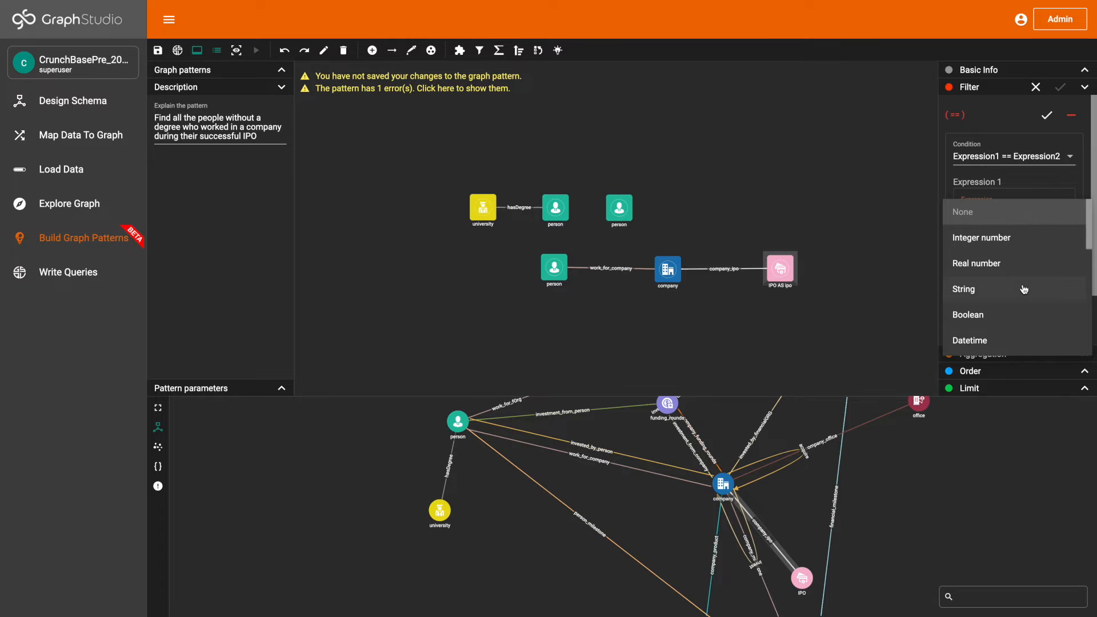
scroll(1023, 289, down, 5)
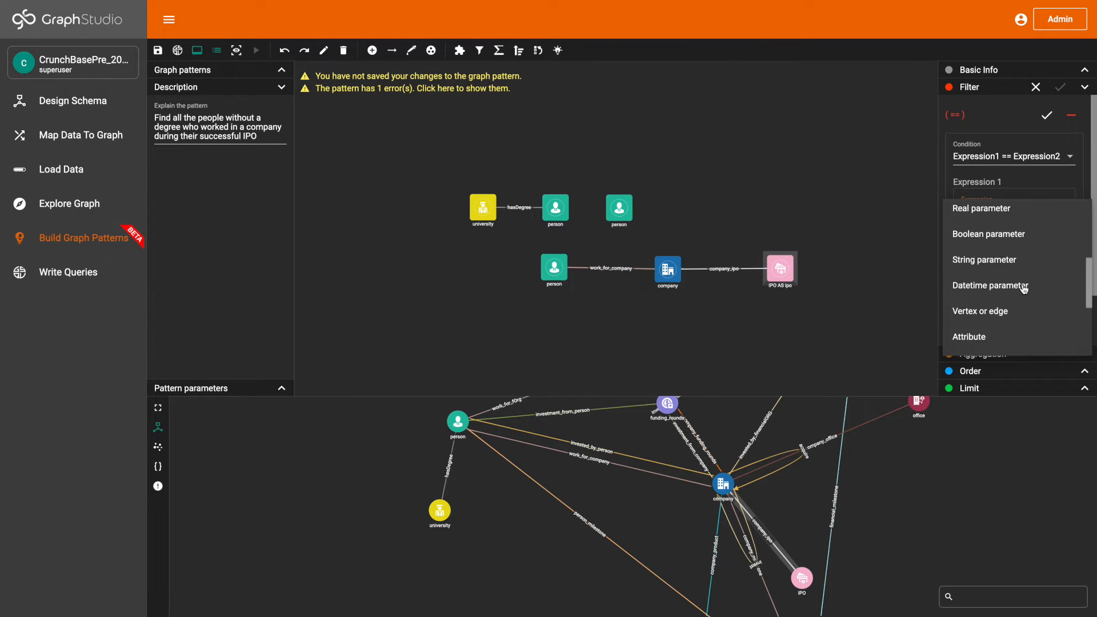
scroll(1024, 288, down, 2)
click(1023, 277)
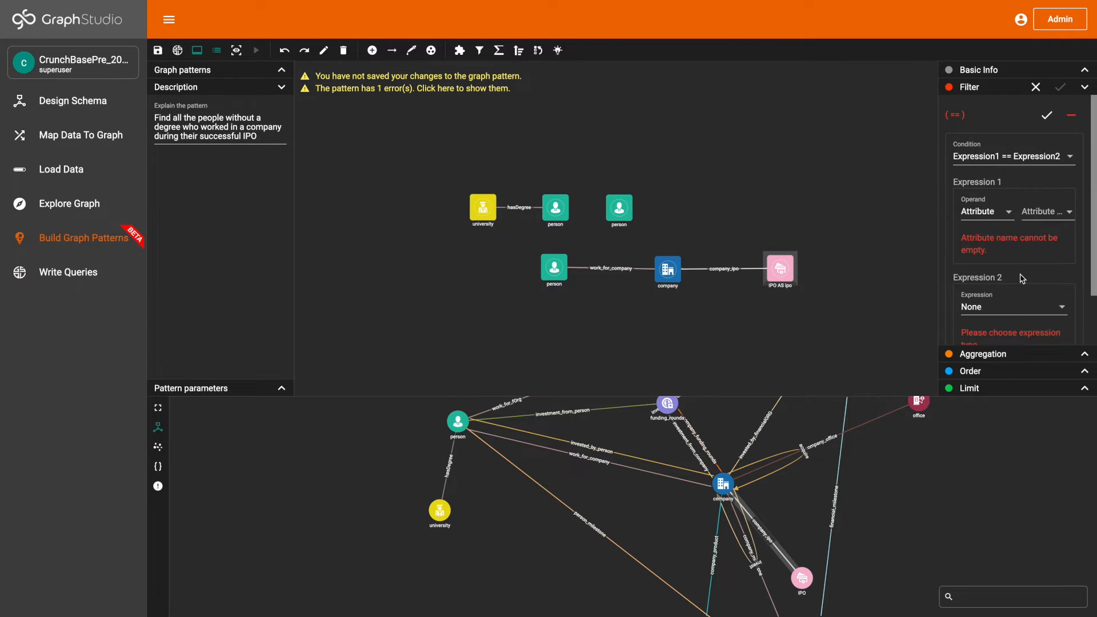
click(1028, 219)
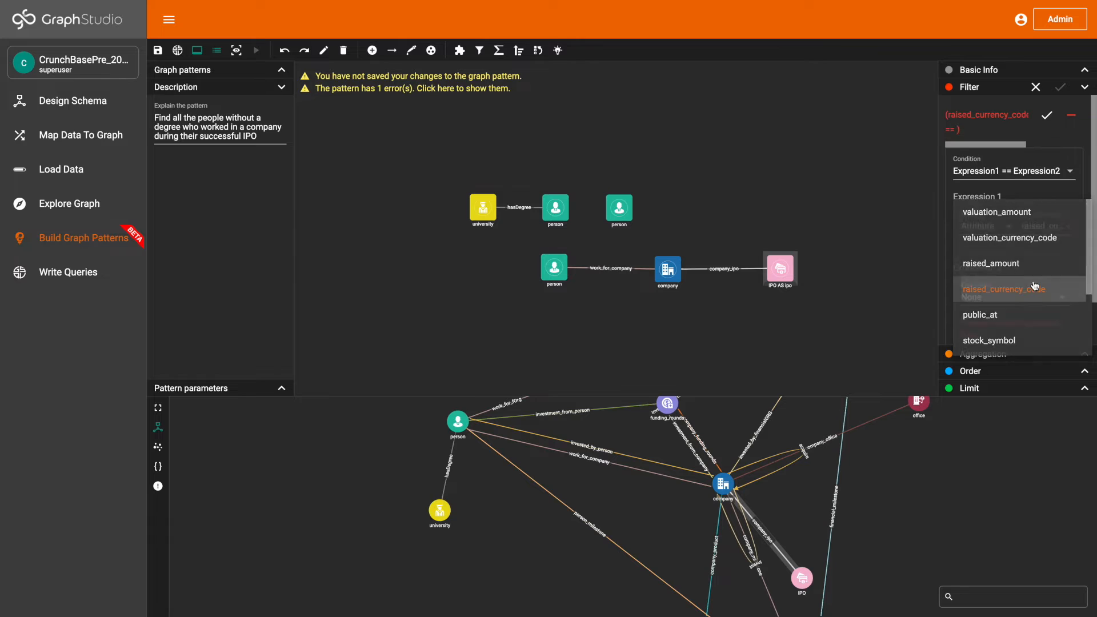
click(1027, 287)
Set Expression 2 of the IPO filter to the string "USD" and accept the condition
click(1028, 288)
scroll(1021, 323, down, 1)
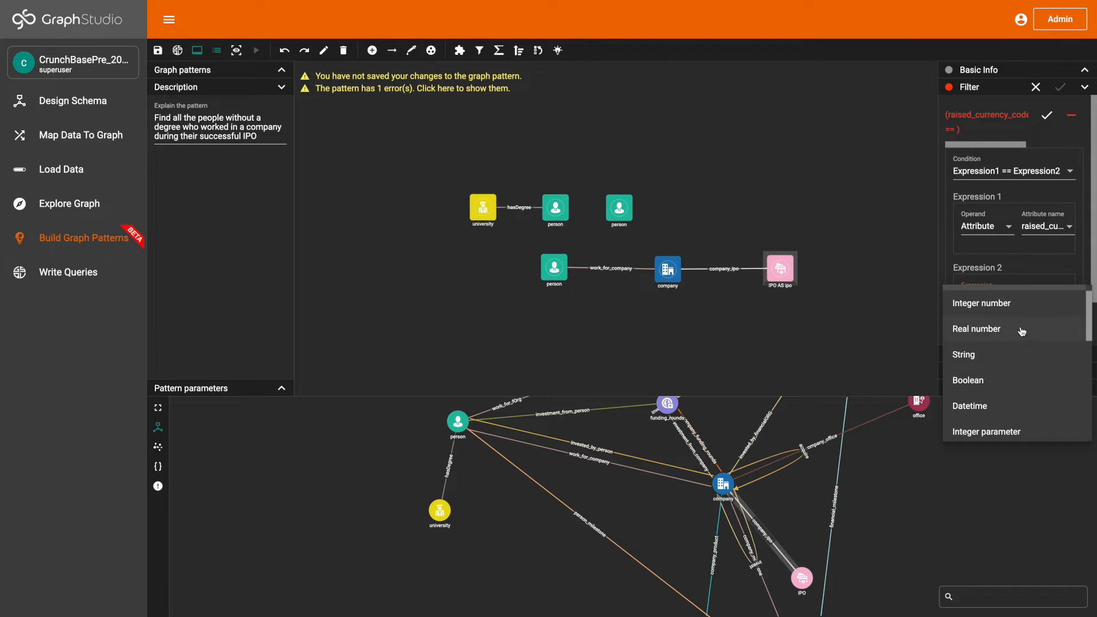
click(1015, 353)
click(1048, 298)
text(USD)
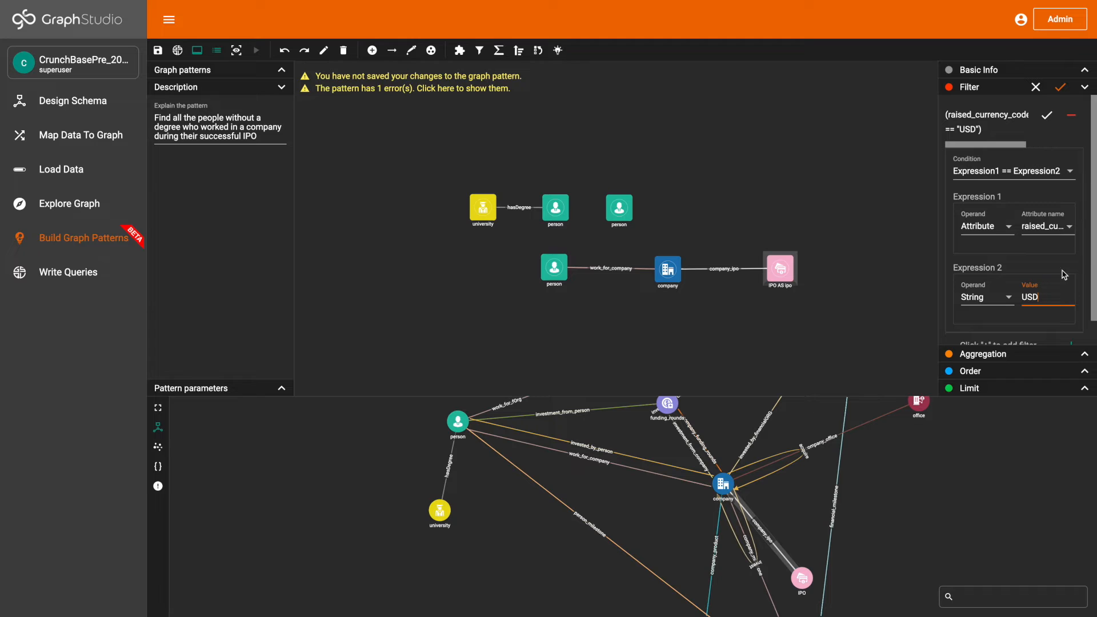
click(1046, 114)
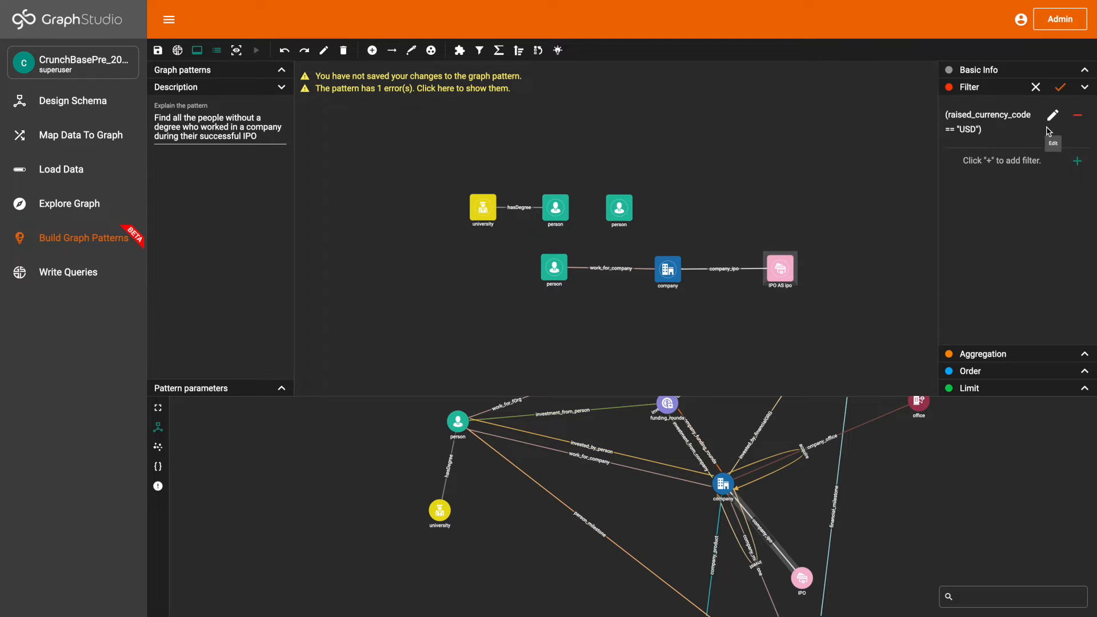
Add a second IPO filter with the condition Expression1 > Expression2 and the attribute raised_amount as Expression 1
click(1074, 160)
click(1018, 207)
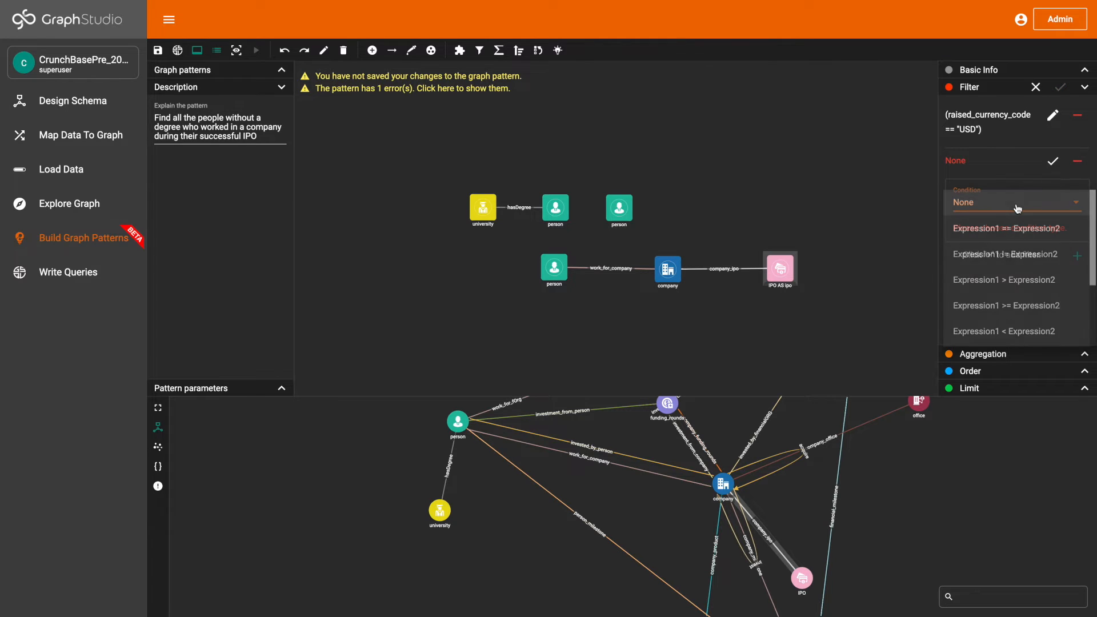
click(1024, 279)
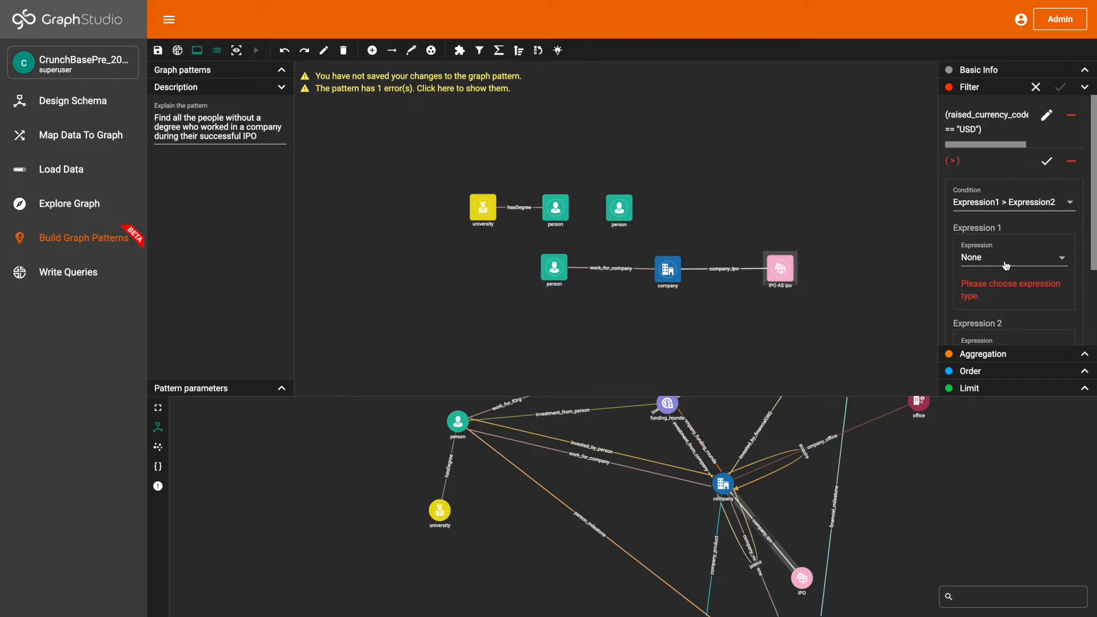
click(1005, 265)
scroll(1010, 303, down, 5)
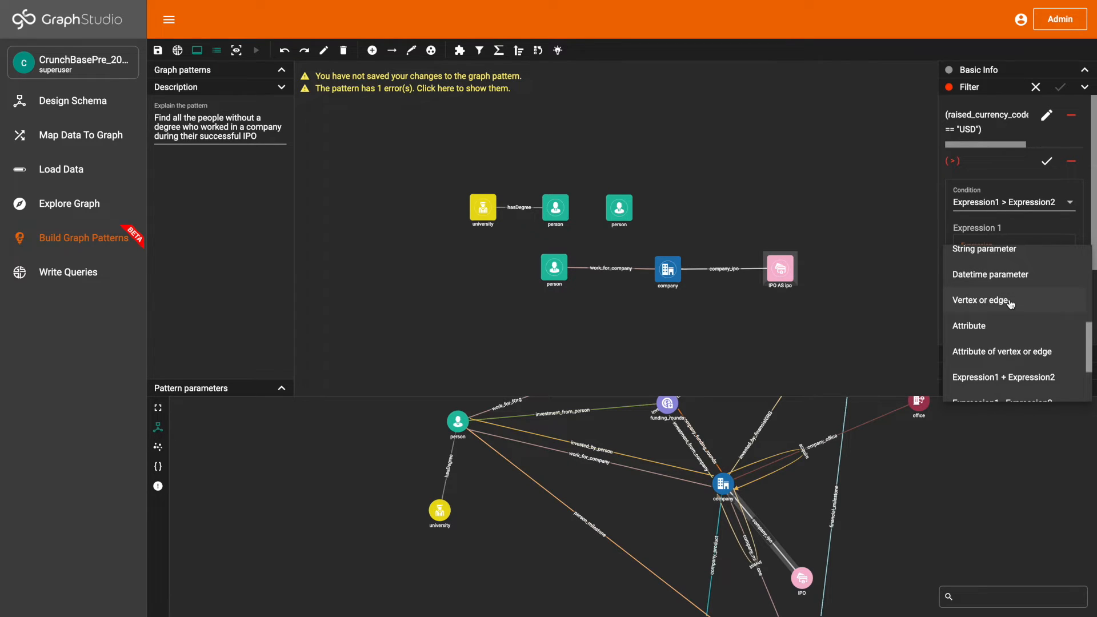
scroll(1010, 303, down, 1)
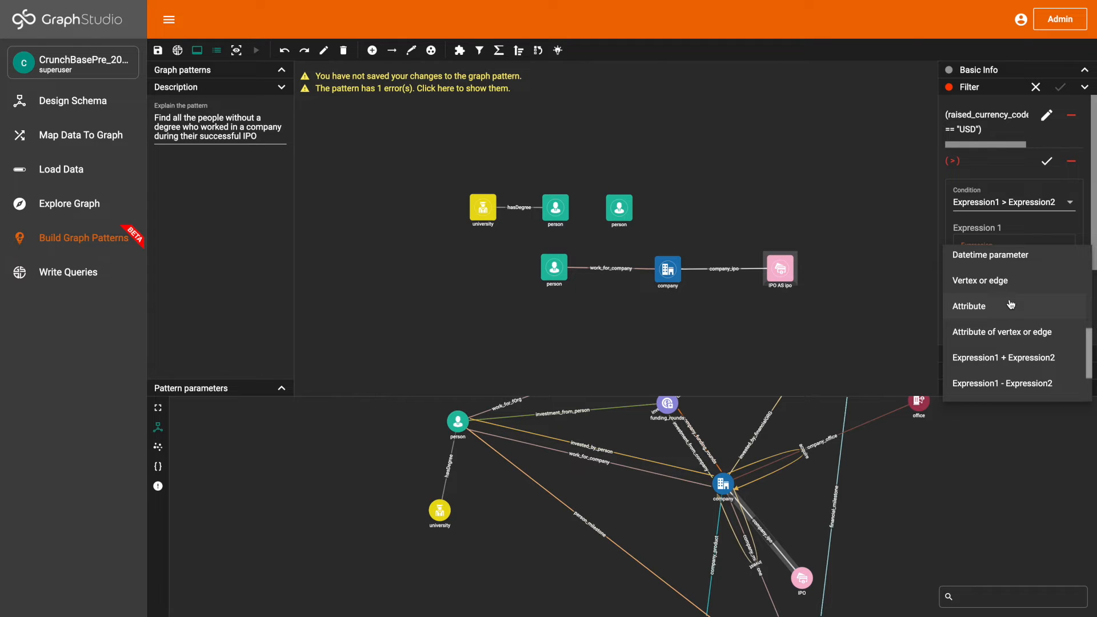
click(1010, 304)
click(1038, 264)
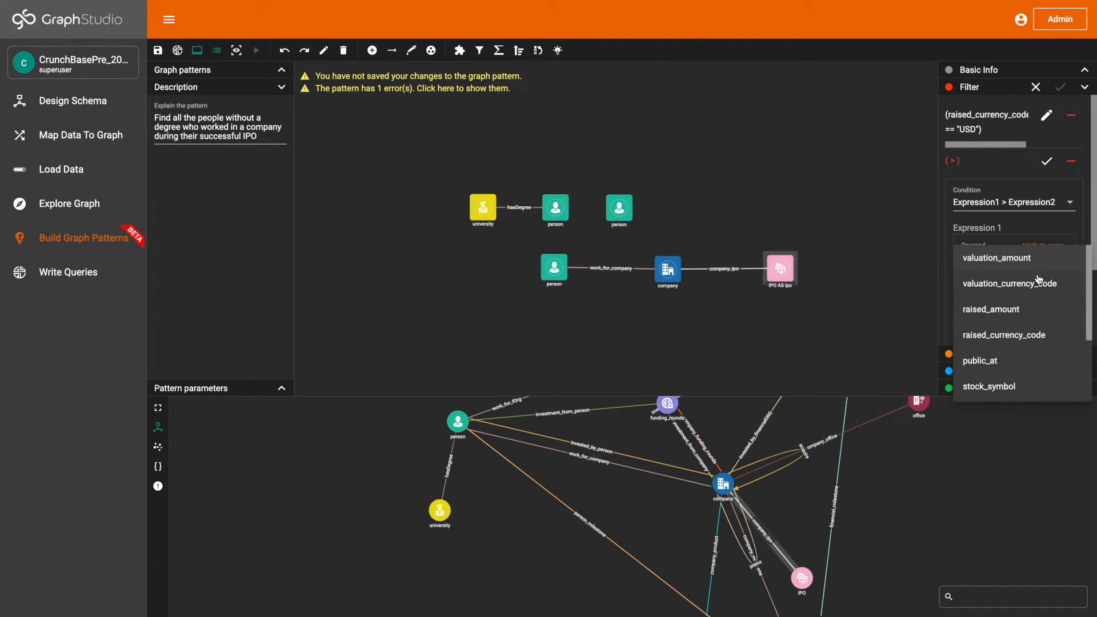
click(1038, 317)
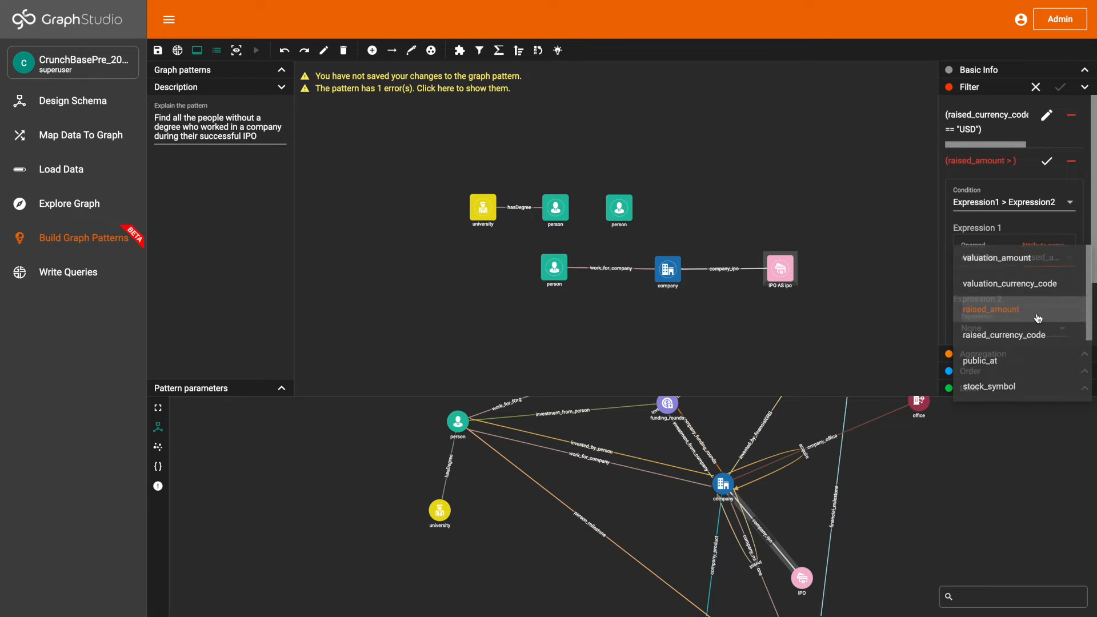
Set Expression 2 to the integer number 200000000, apply the filters and move the IPO vertex farther from the company vertex
click(1026, 293)
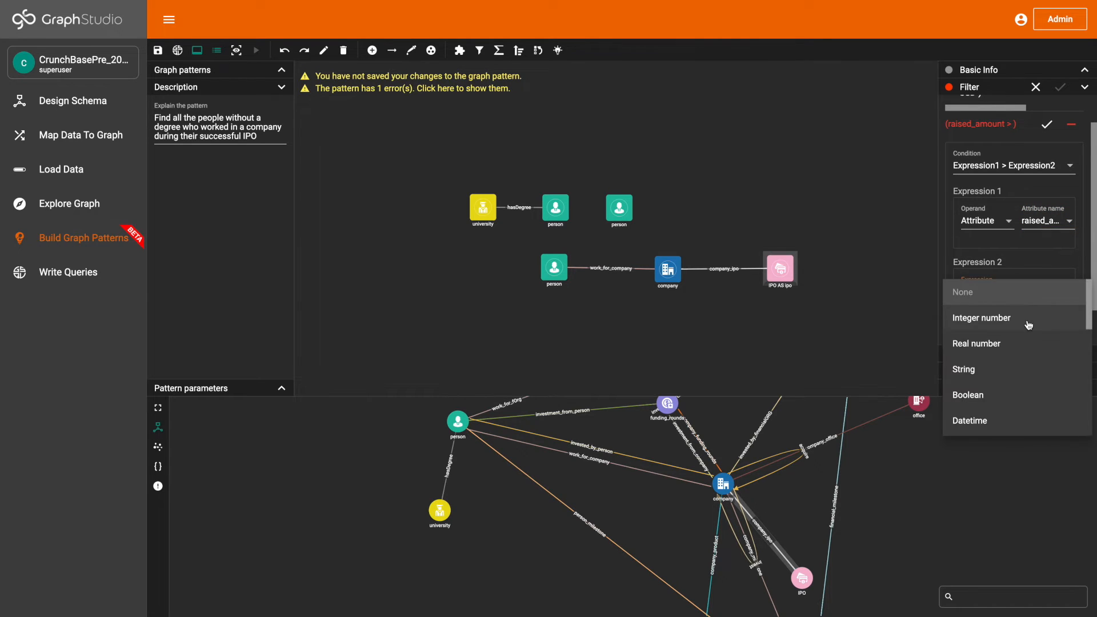
click(1028, 320)
click(1043, 293)
text(200000000)
click(1047, 125)
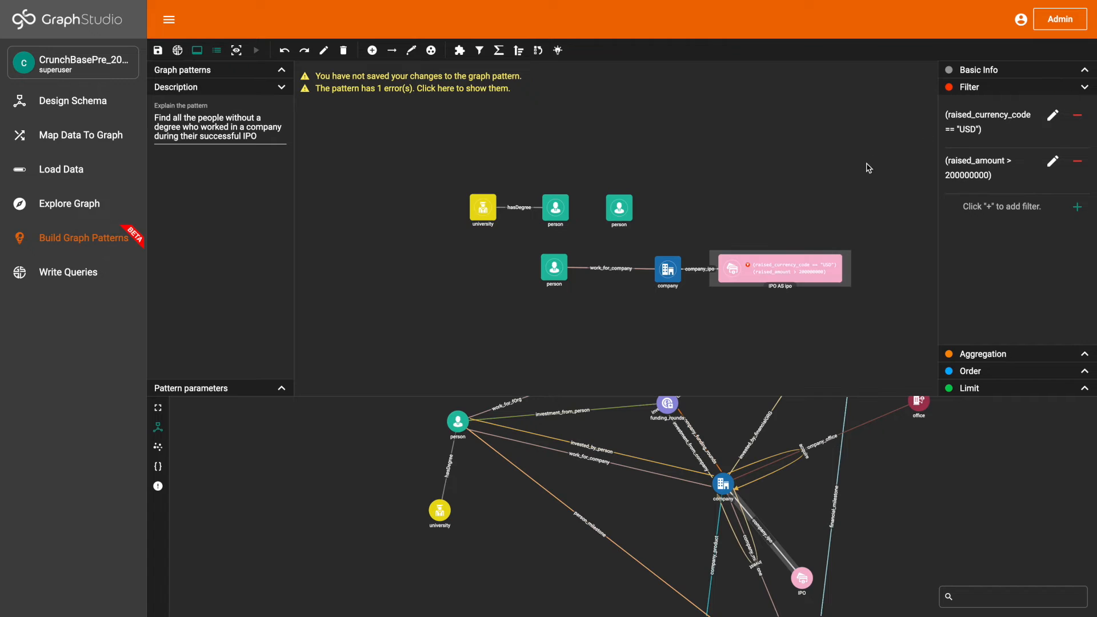
drag(782, 274, 807, 275)
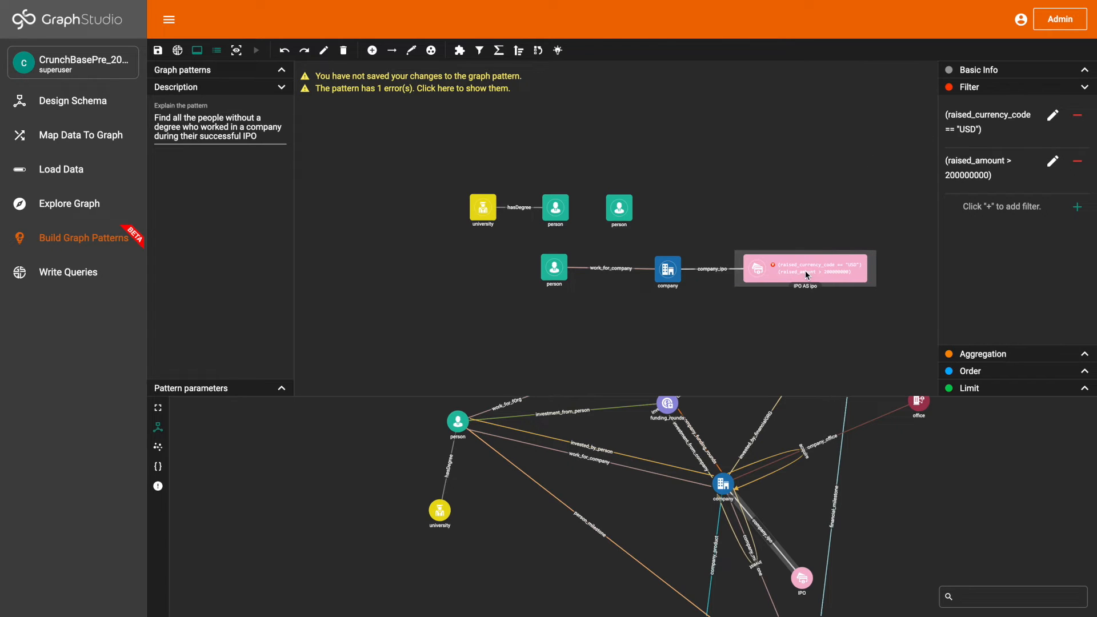
Add a Condition1 AND Condition2 filter to the work_for_company edge, with Condition 1 as Expression1 < Expression2
click(631, 275)
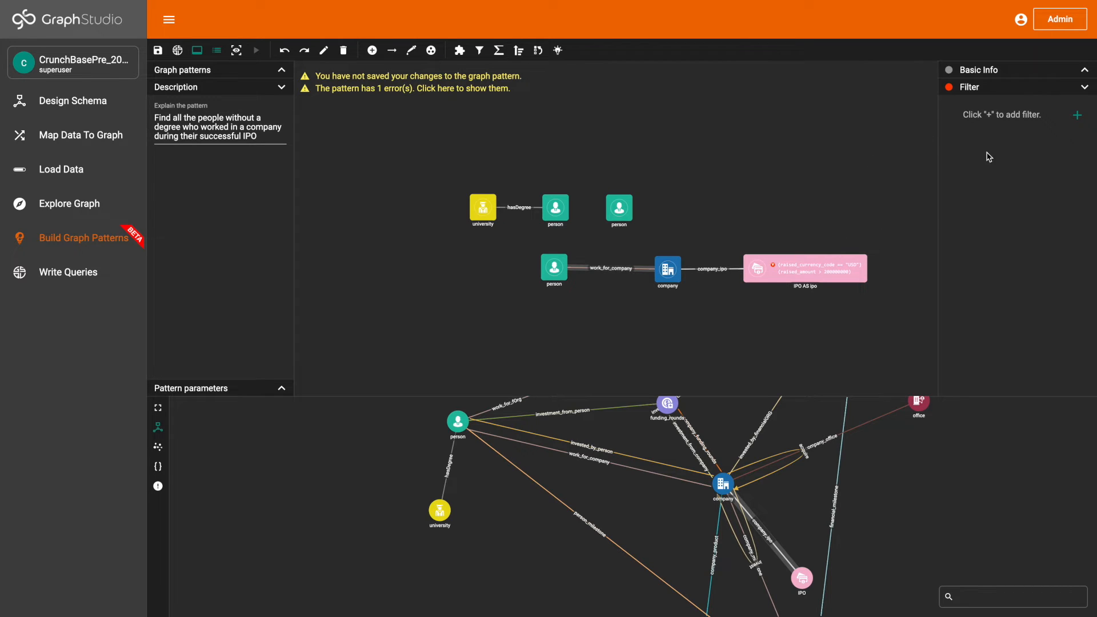
click(1077, 116)
click(1043, 159)
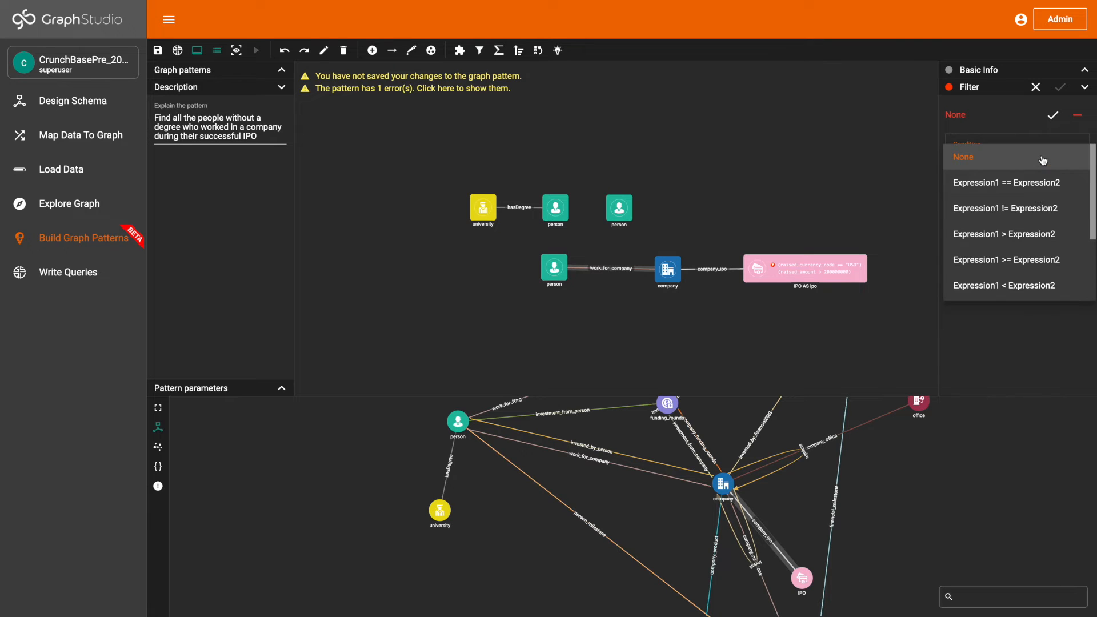
scroll(1037, 210, down, 3)
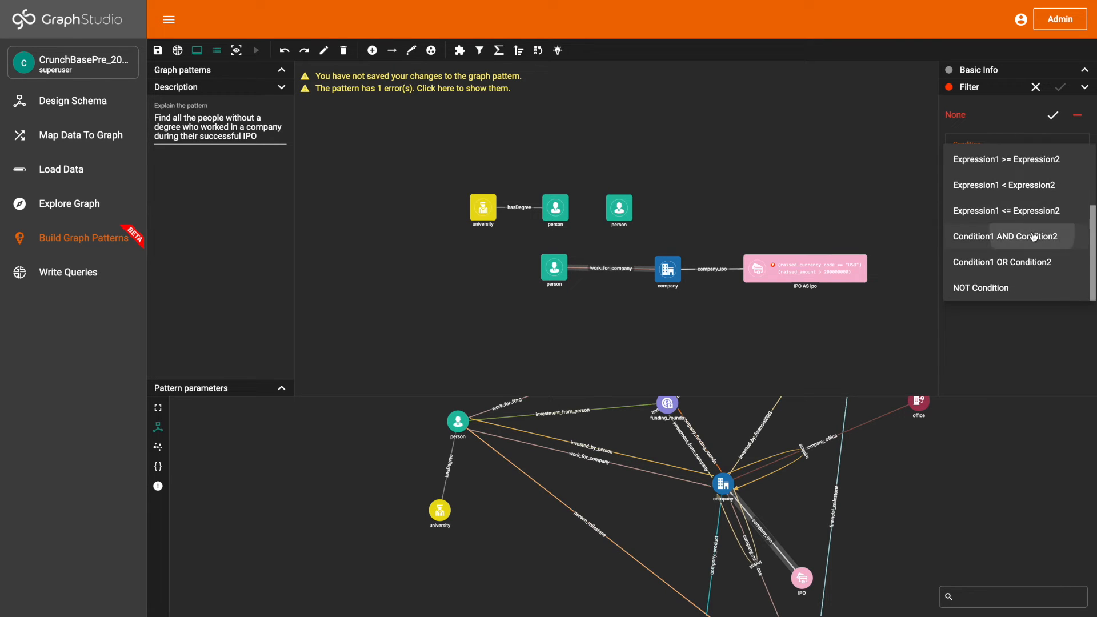
click(1034, 234)
click(1030, 219)
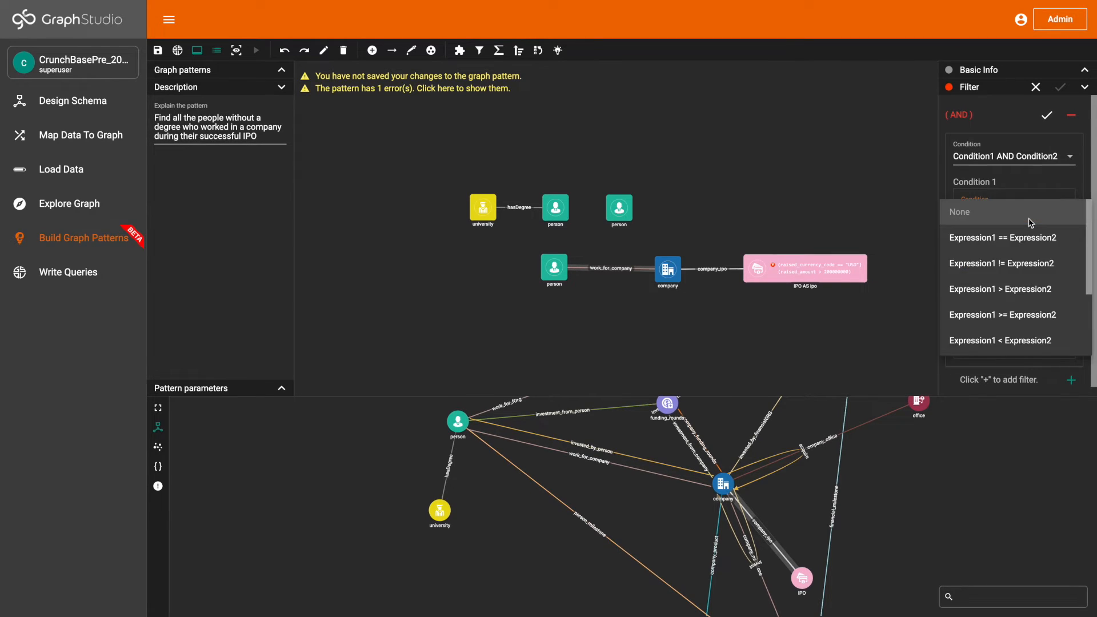
scroll(1032, 251, down, 2)
click(1035, 260)
Set Expression 1 of Condition 1 in the work_for_company filter to the attribute start_at
scroll(1027, 251, down, 1)
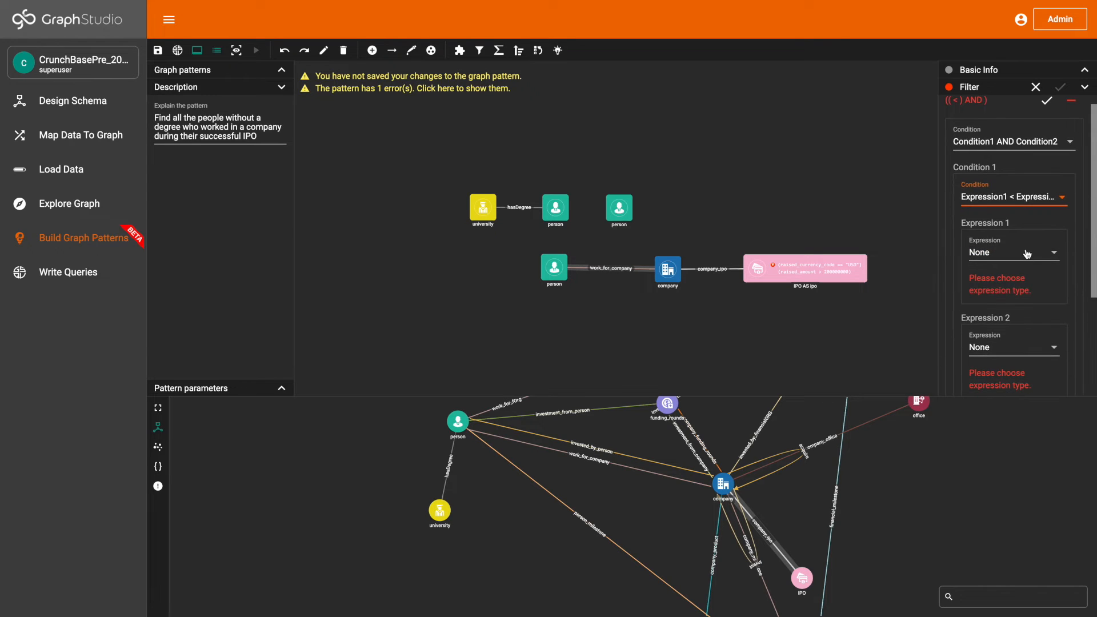
click(1027, 254)
scroll(1031, 289, down, 1)
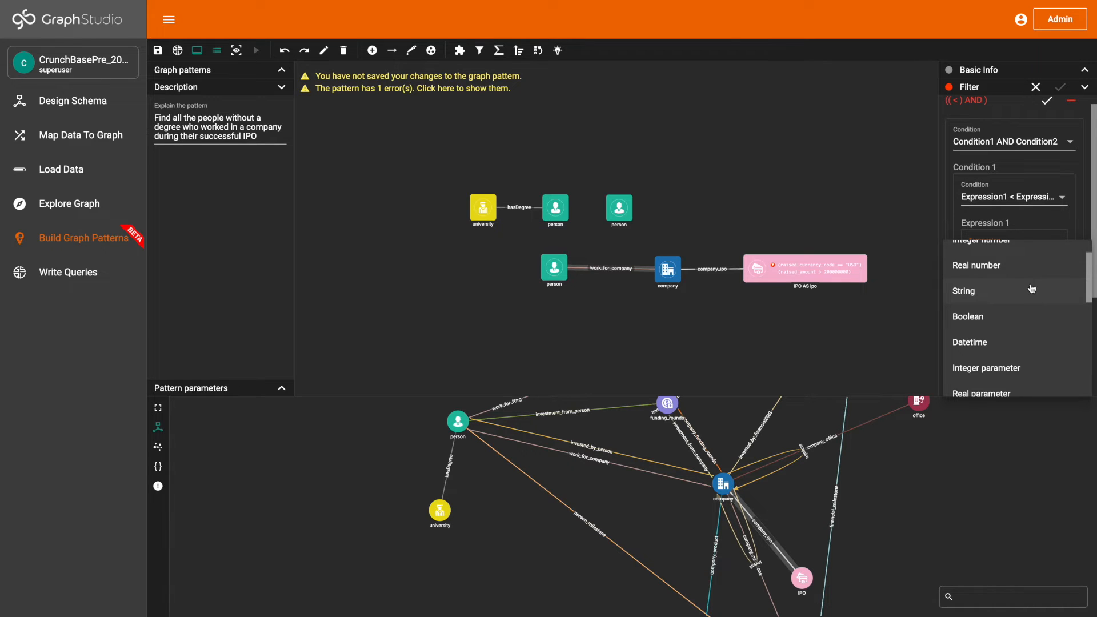
scroll(1032, 288, down, 2)
scroll(1032, 289, down, 4)
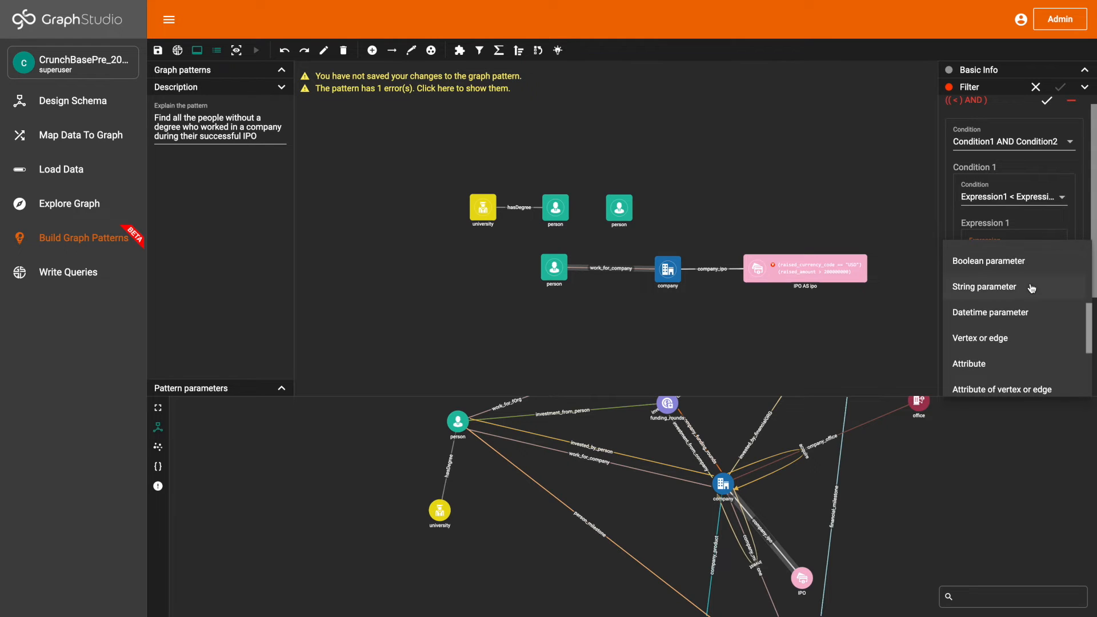
scroll(1031, 289, down, 2)
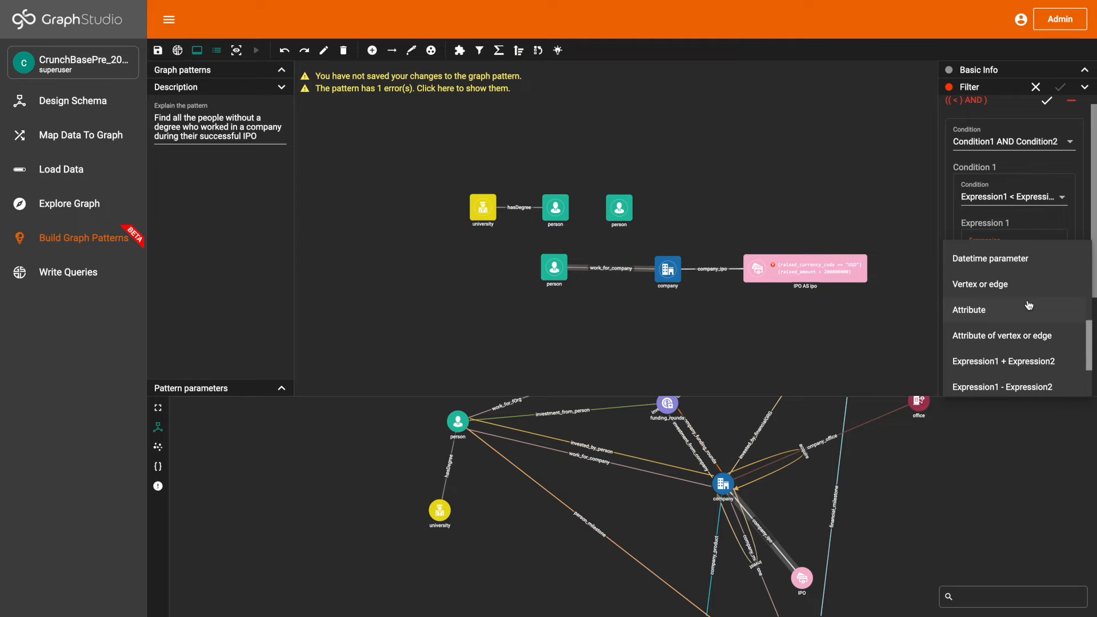
click(1028, 306)
click(1032, 252)
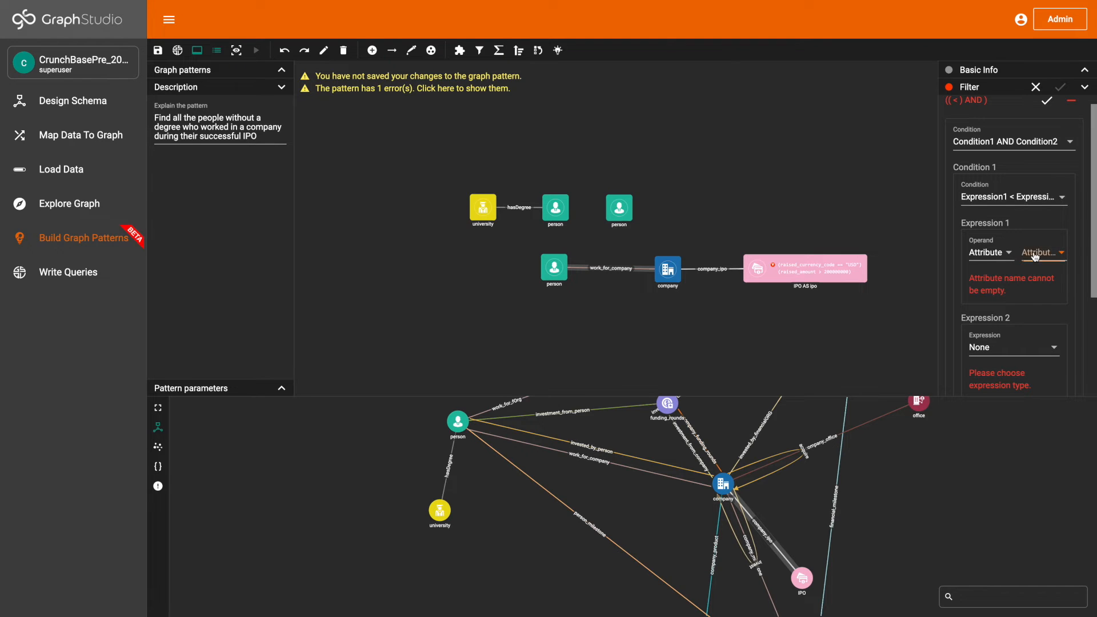
click(1032, 267)
Set Expression 2 of Condition 1 to an attribute of vertex or edge, using public_at of ipo
scroll(1034, 280, down, 1)
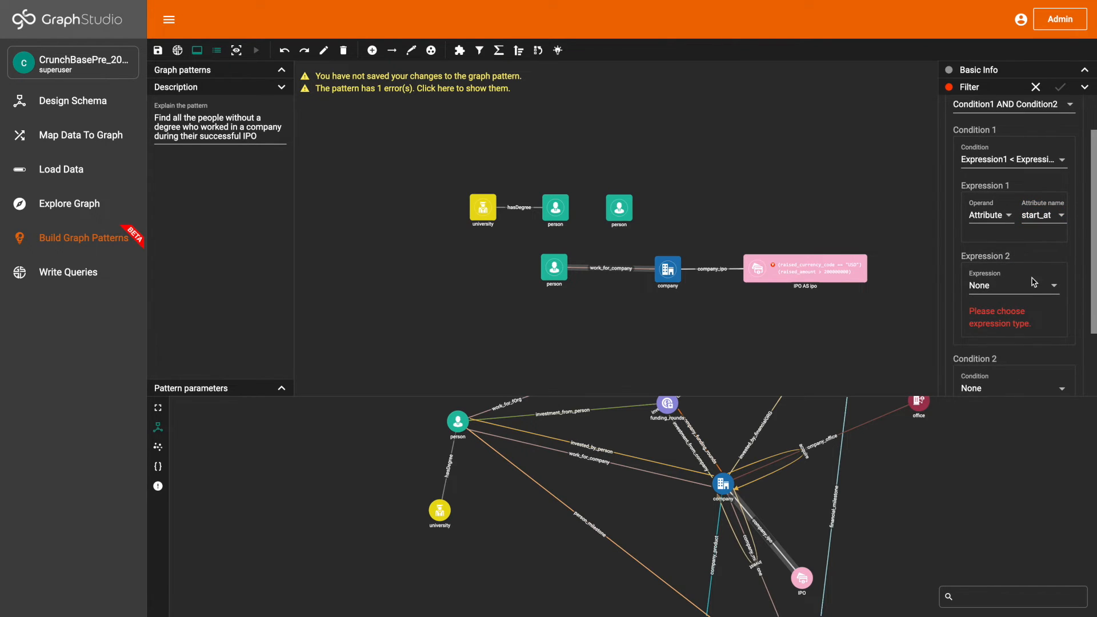
click(1034, 280)
scroll(1029, 336, down, 2)
scroll(1029, 336, down, 2)
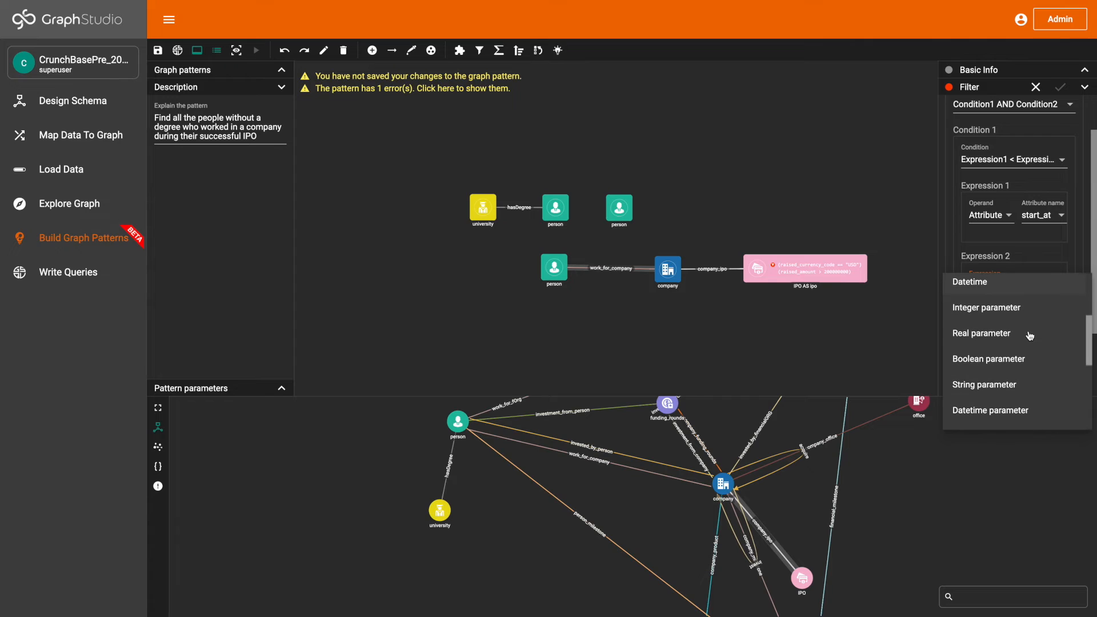
scroll(1029, 335, down, 4)
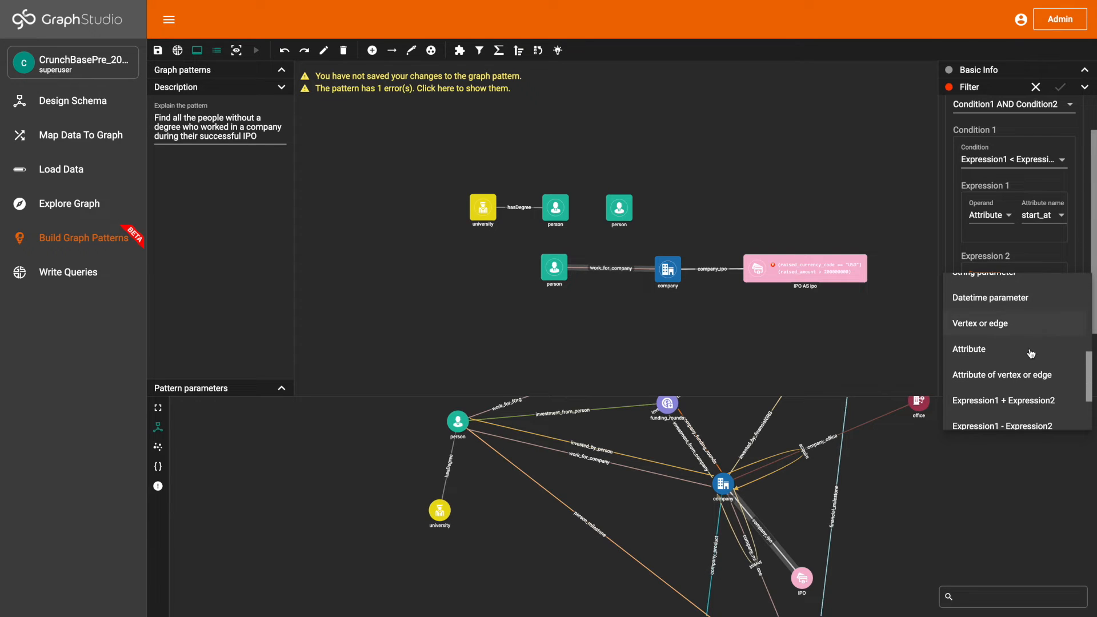
click(1033, 374)
click(1042, 311)
scroll(1038, 346, down, 1)
click(1027, 393)
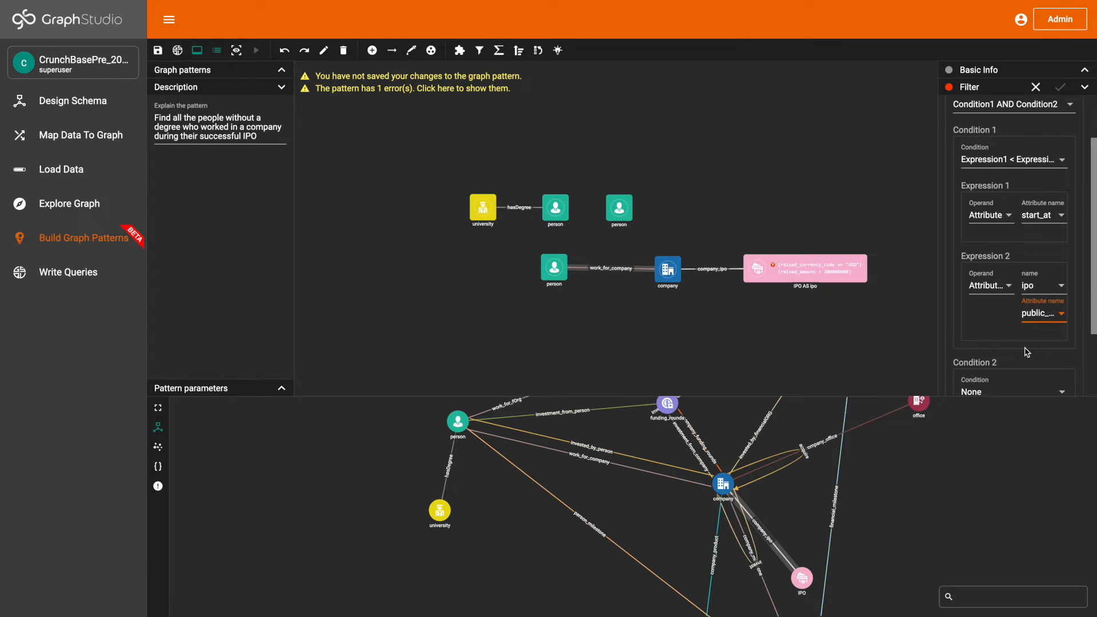
Set Condition 2 of the work_for_company filter to Expression1 < Expression2
scroll(1025, 348, down, 3)
click(1013, 311)
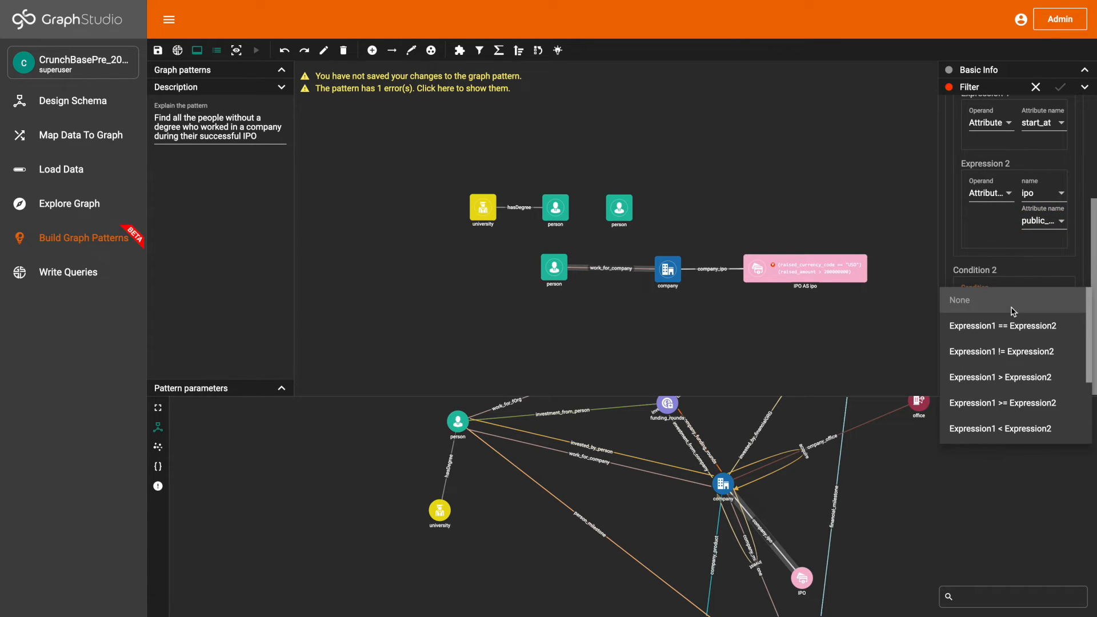
scroll(1016, 326, down, 2)
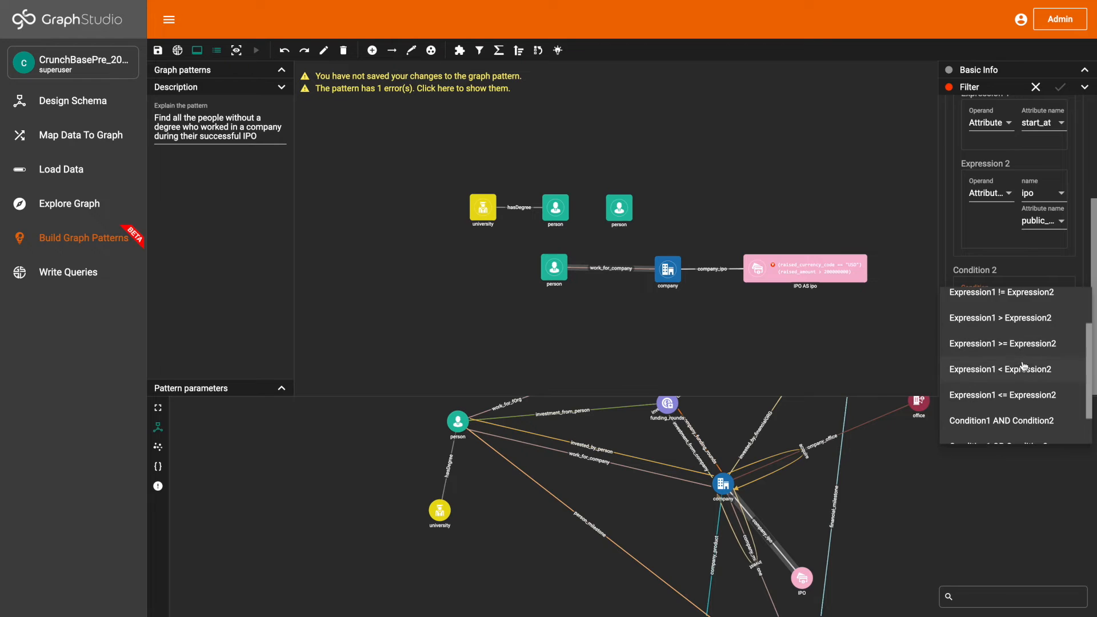
click(1022, 367)
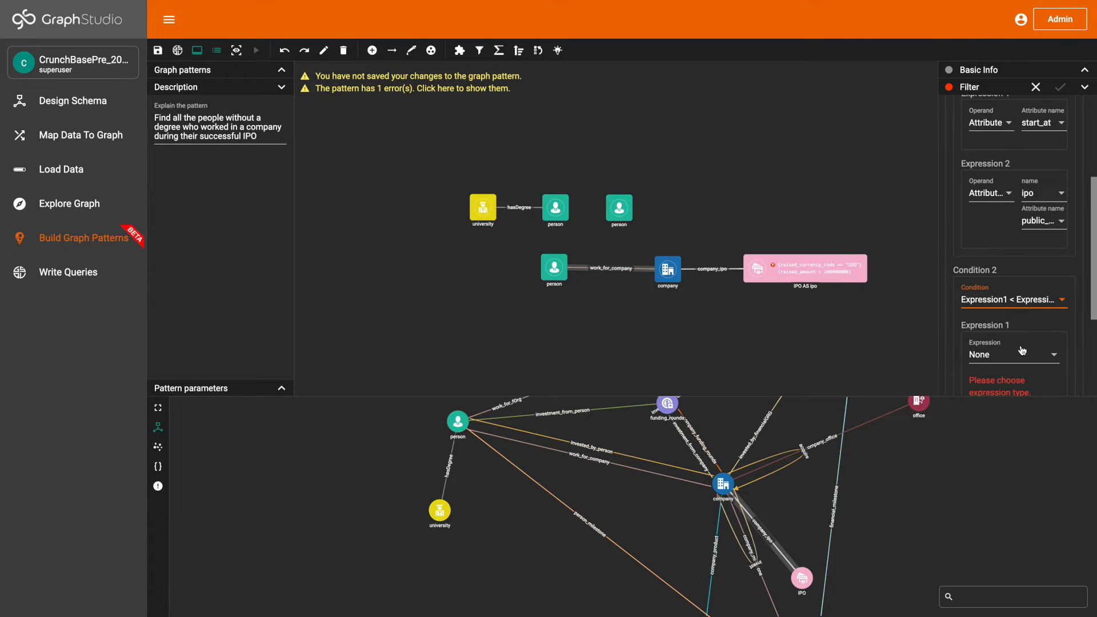
scroll(1022, 350, down, 1)
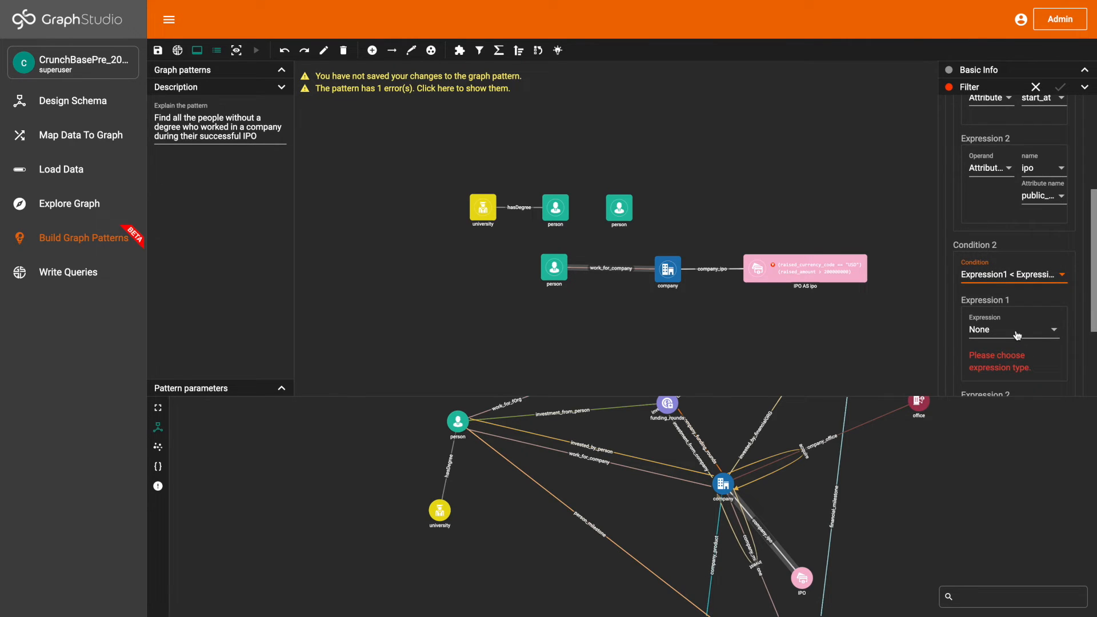
Set Expression 1 of Condition 2 in the work_for_company filter to an attribute of vertex or edge, using public_at of ipo
click(1017, 335)
scroll(1018, 349, down, 5)
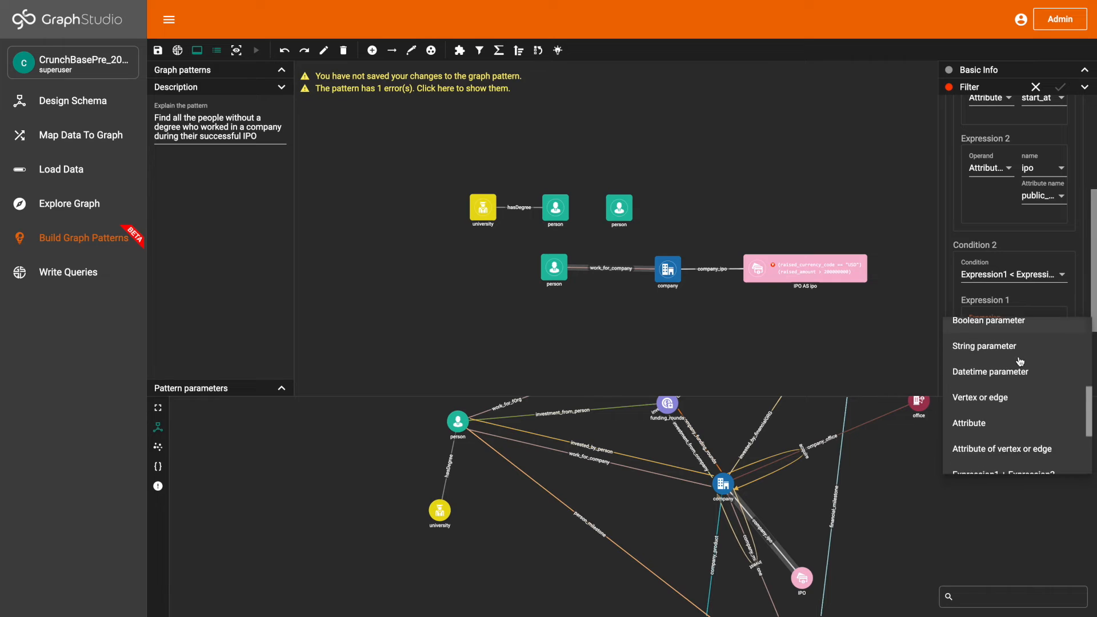
scroll(1029, 409, down, 1)
click(1031, 422)
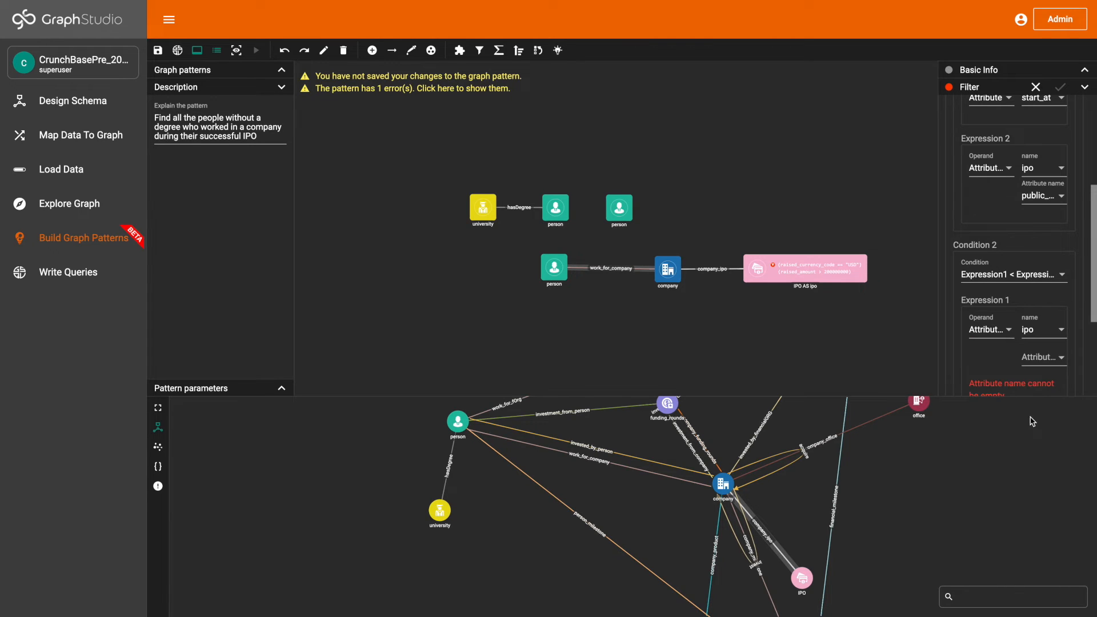
click(1032, 356)
scroll(1032, 378, down, 2)
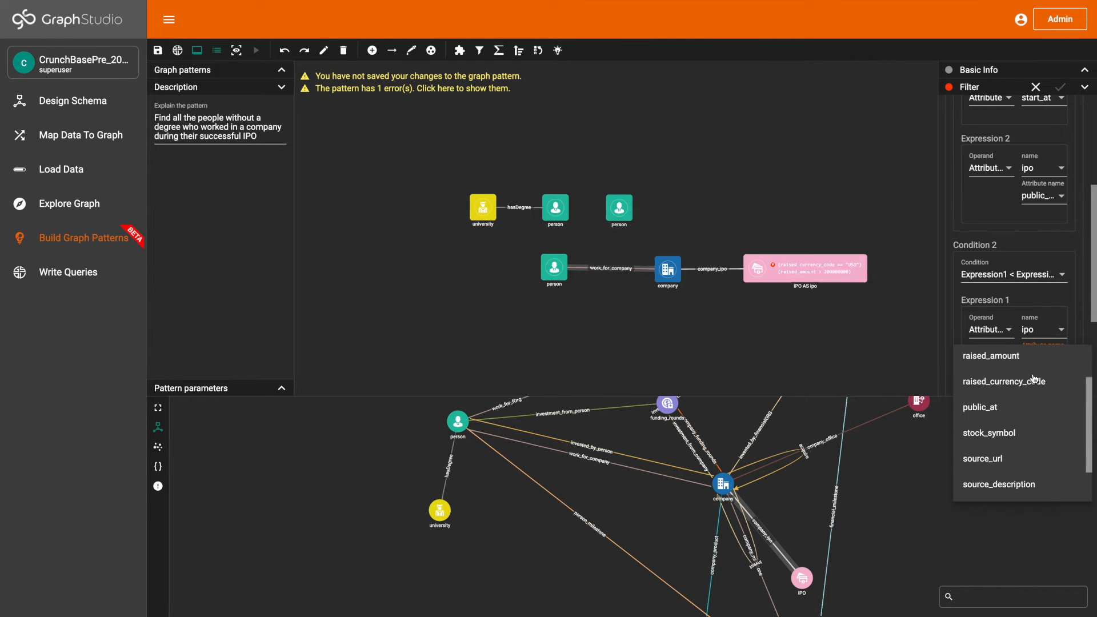
click(1033, 404)
Set Expression 2 of Condition 2 to the attribute end_at and apply the completed work_for_company filter
scroll(1031, 371, down, 1)
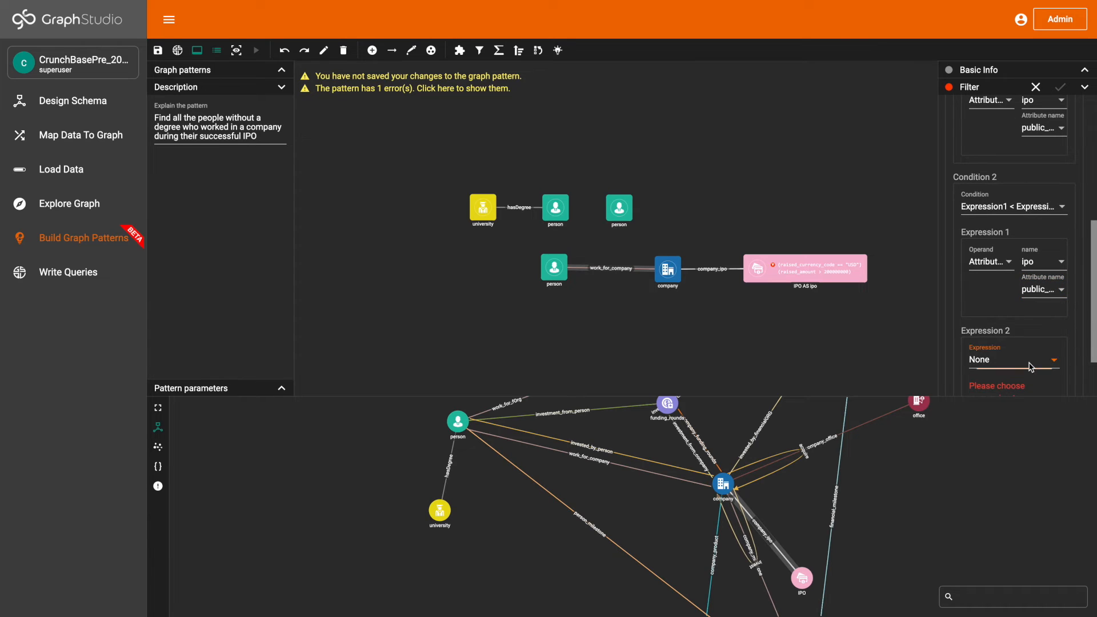
click(1031, 365)
scroll(1030, 393, down, 3)
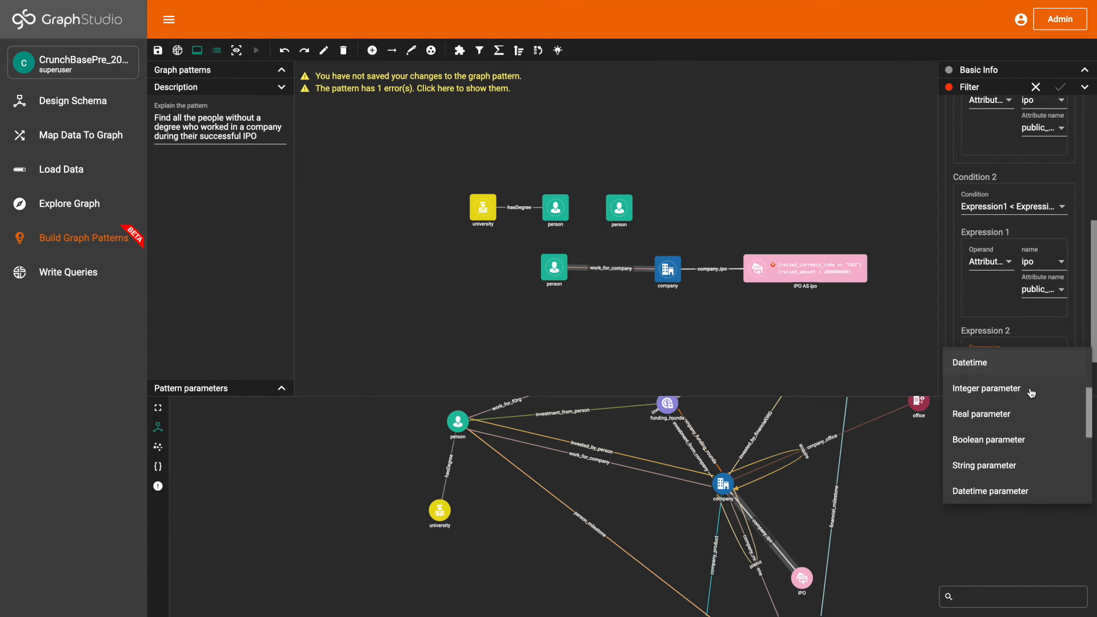
scroll(1030, 393, down, 5)
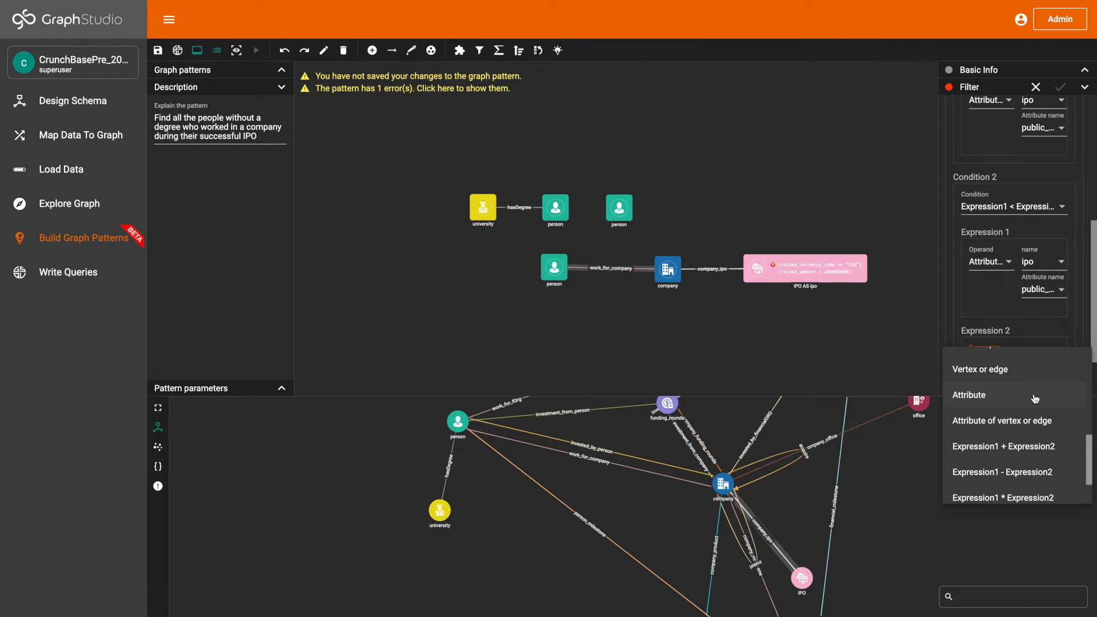
click(1035, 398)
click(1035, 366)
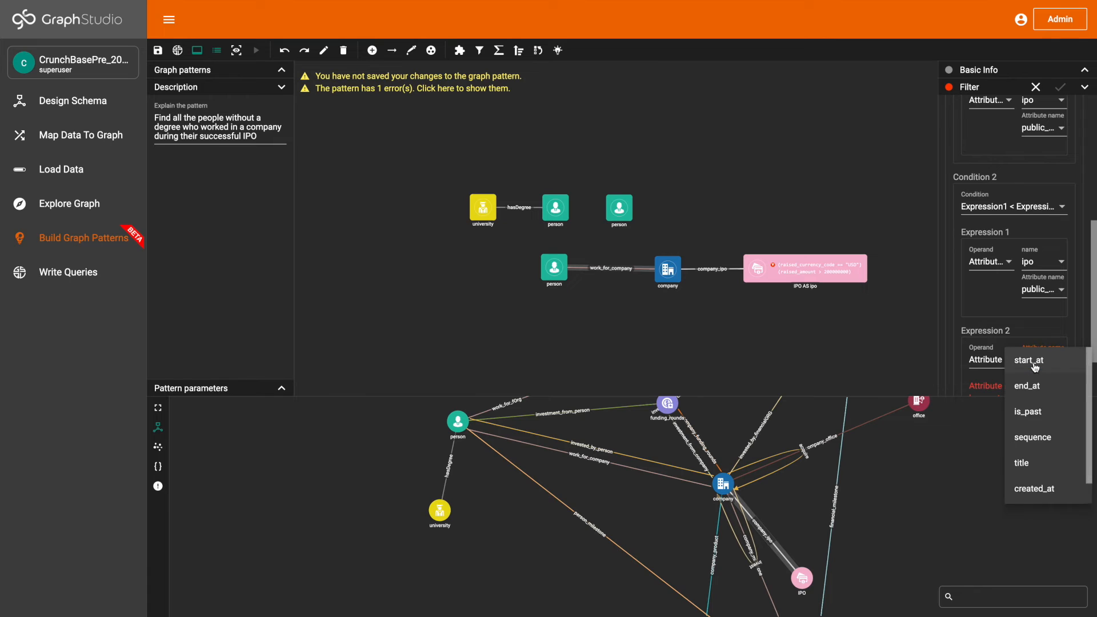
click(1035, 361)
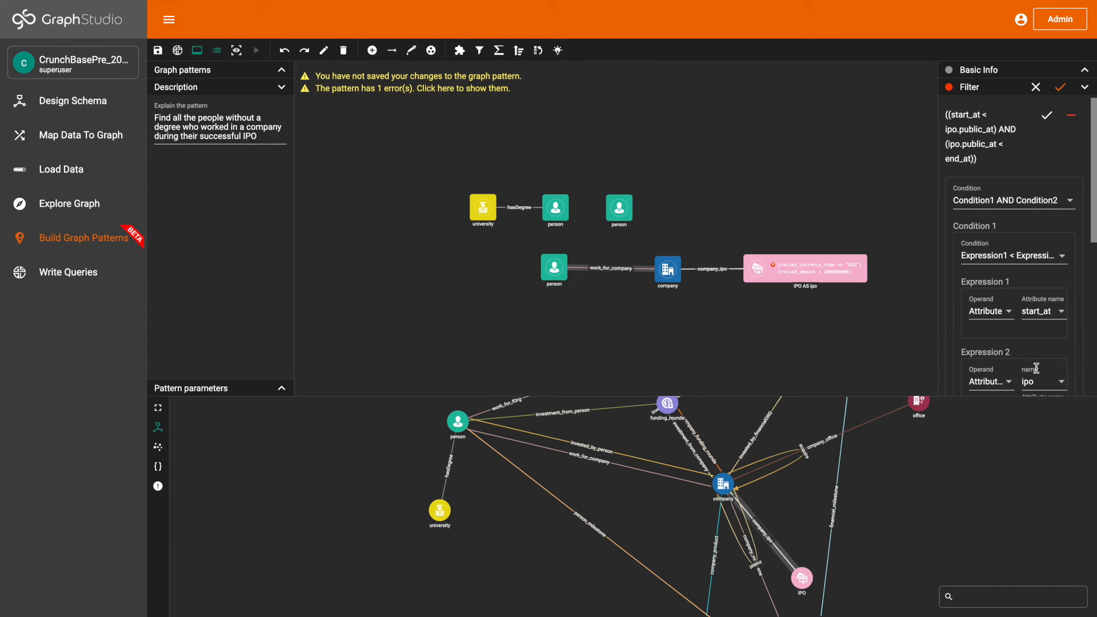
click(1046, 117)
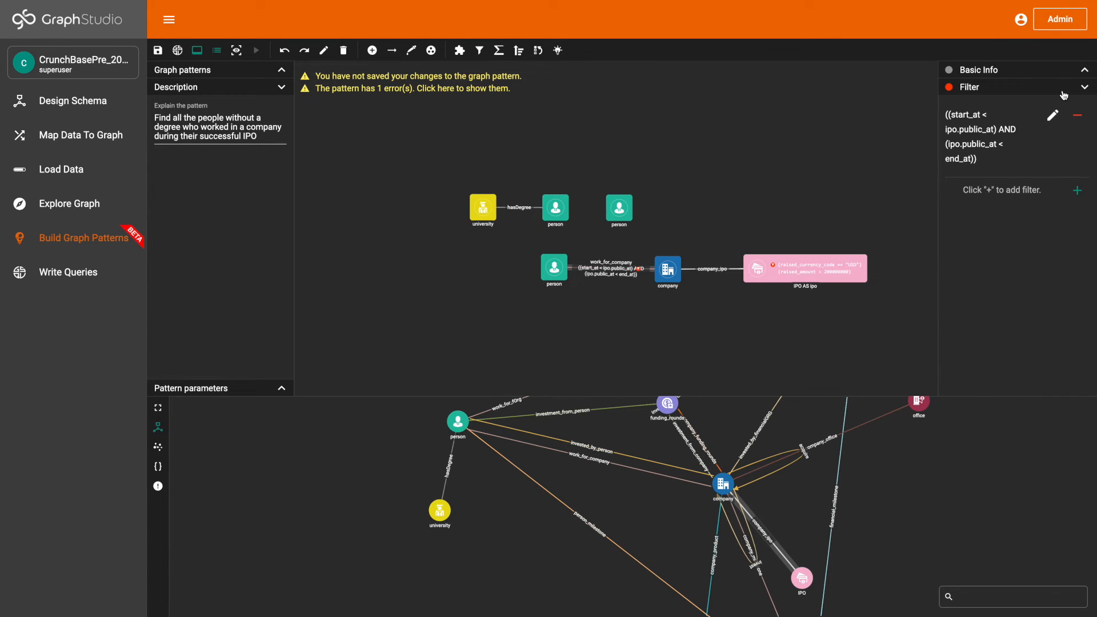
Subtract the hasDegree person vertex from the standalone person vertex, and merge the resulting person with the person on the work_for_company edge
click(624, 236)
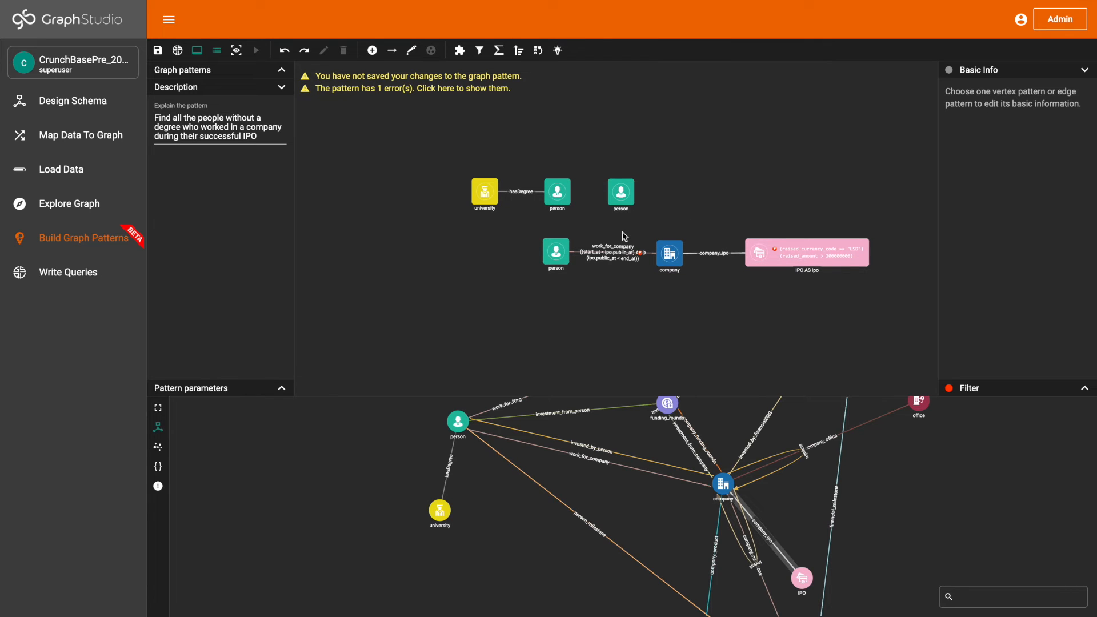
click(621, 204)
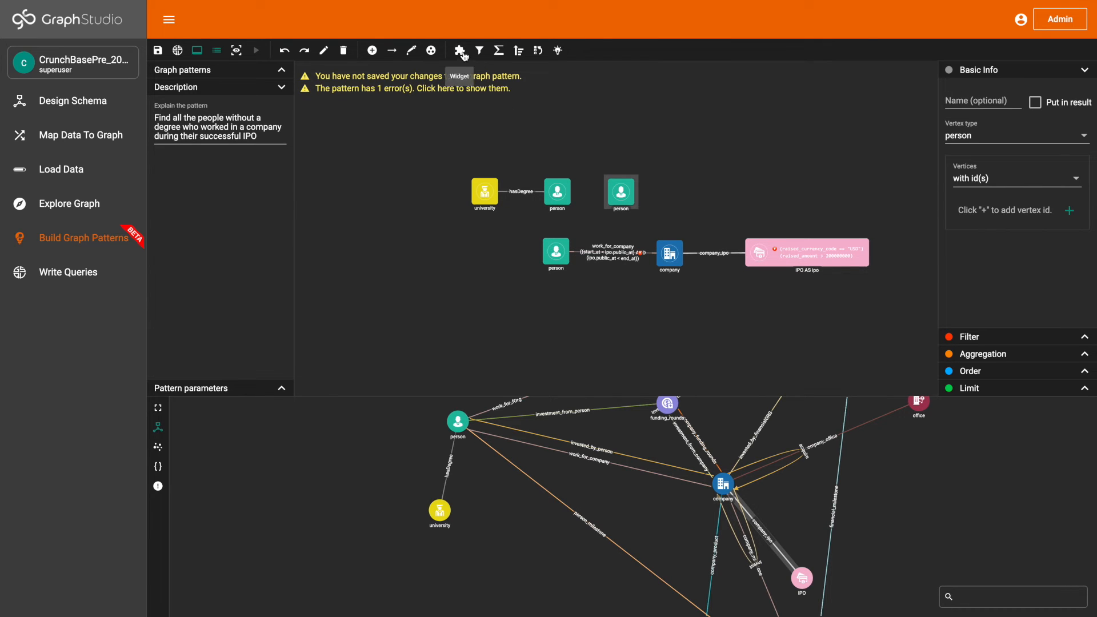
click(459, 50)
click(508, 137)
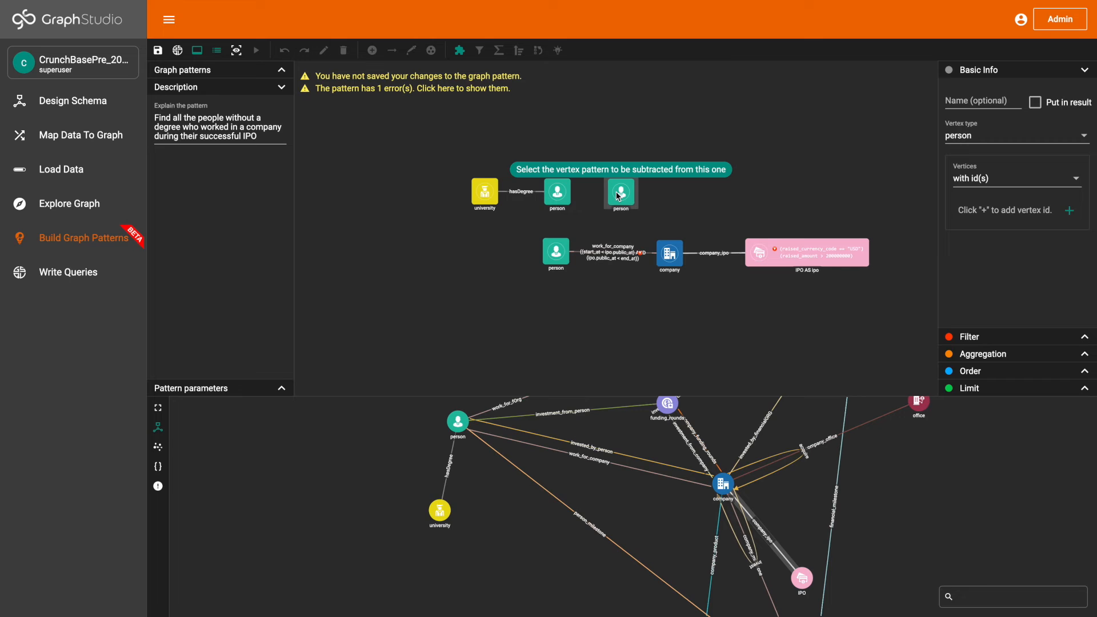
click(564, 191)
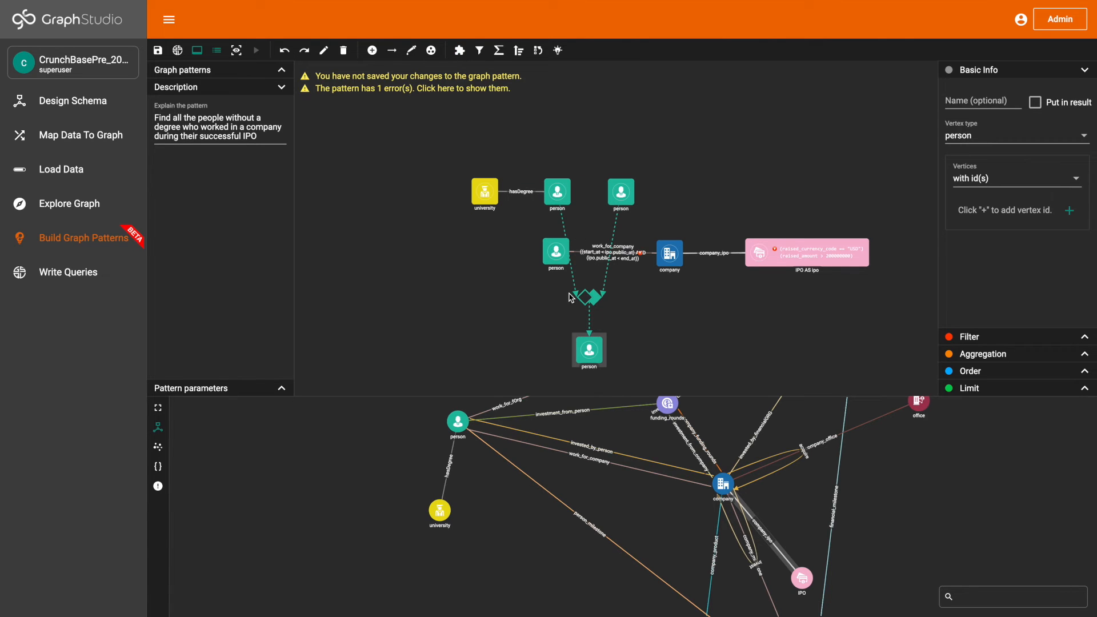
click(561, 264)
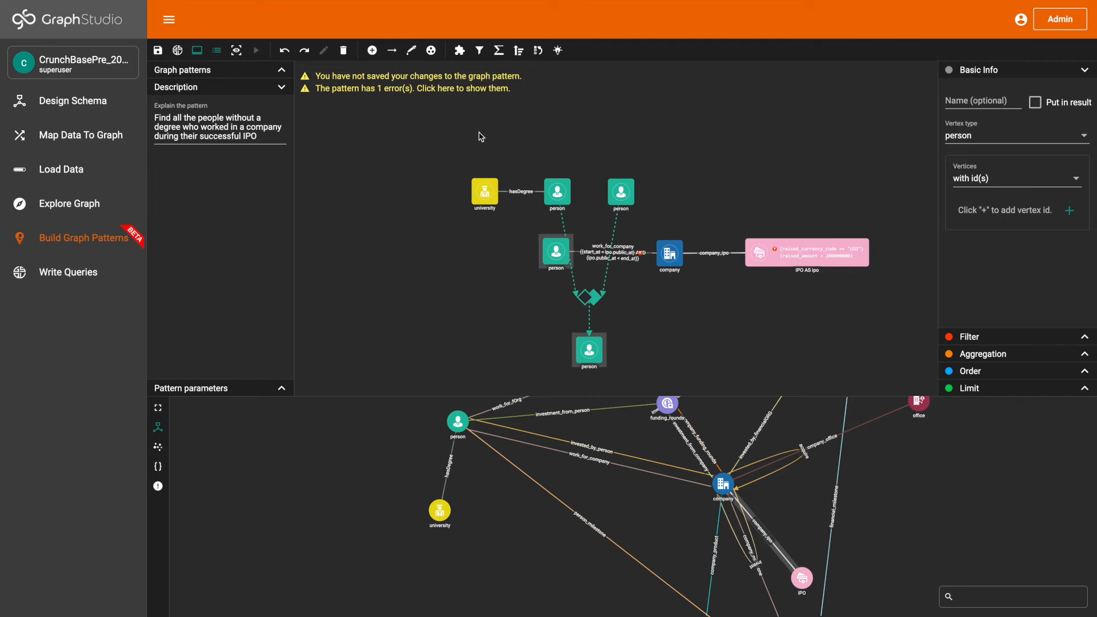
click(431, 50)
Rearrange the pattern with the university and both source persons in an upper row, the subtraction widget beneath them, and the merged person level with company
click(494, 195)
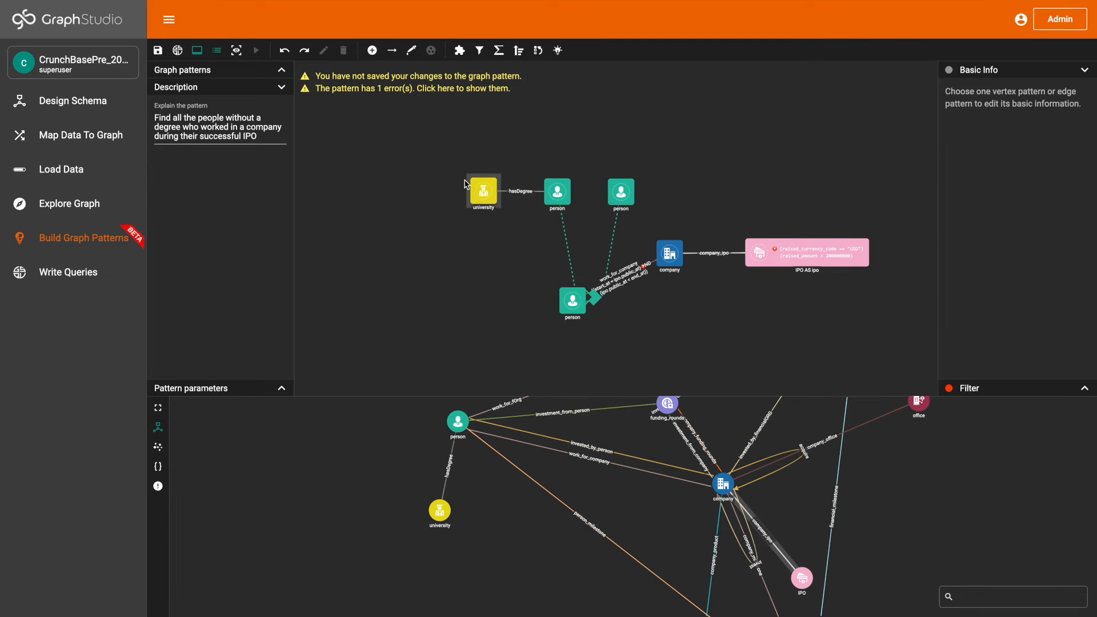
click(555, 198)
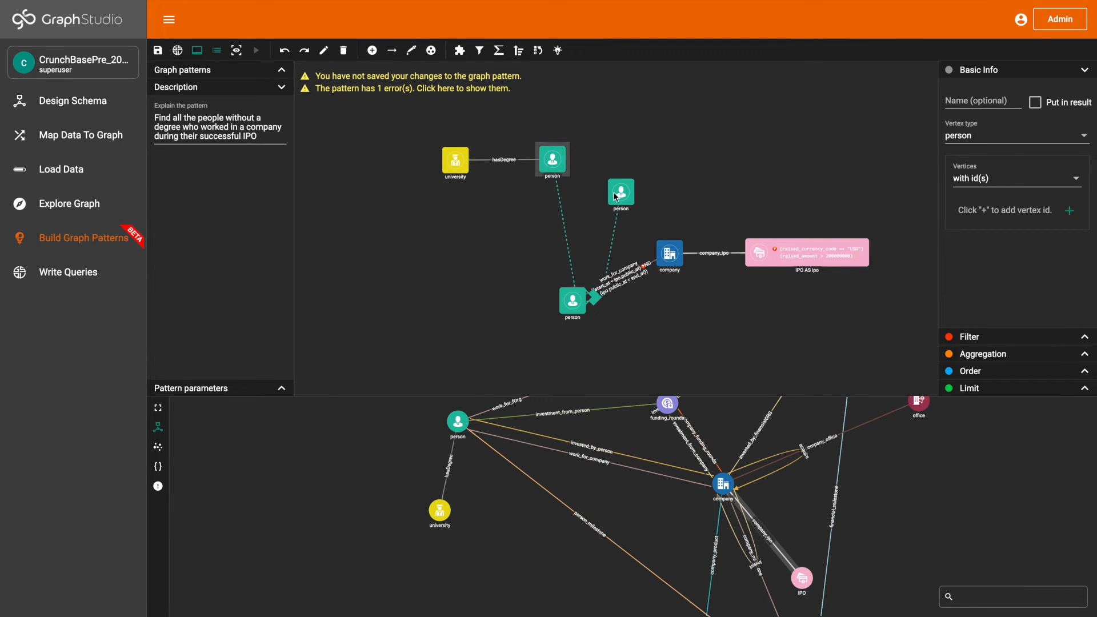
drag(616, 199, 615, 152)
drag(594, 302, 581, 214)
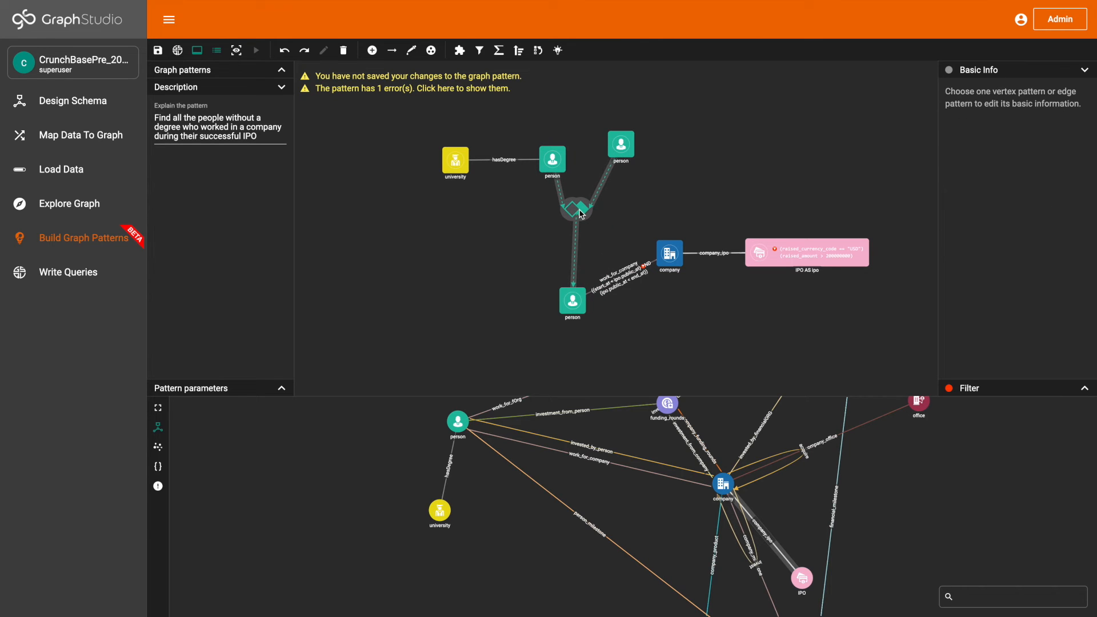
drag(623, 150, 613, 164)
drag(573, 301, 570, 255)
click(572, 214)
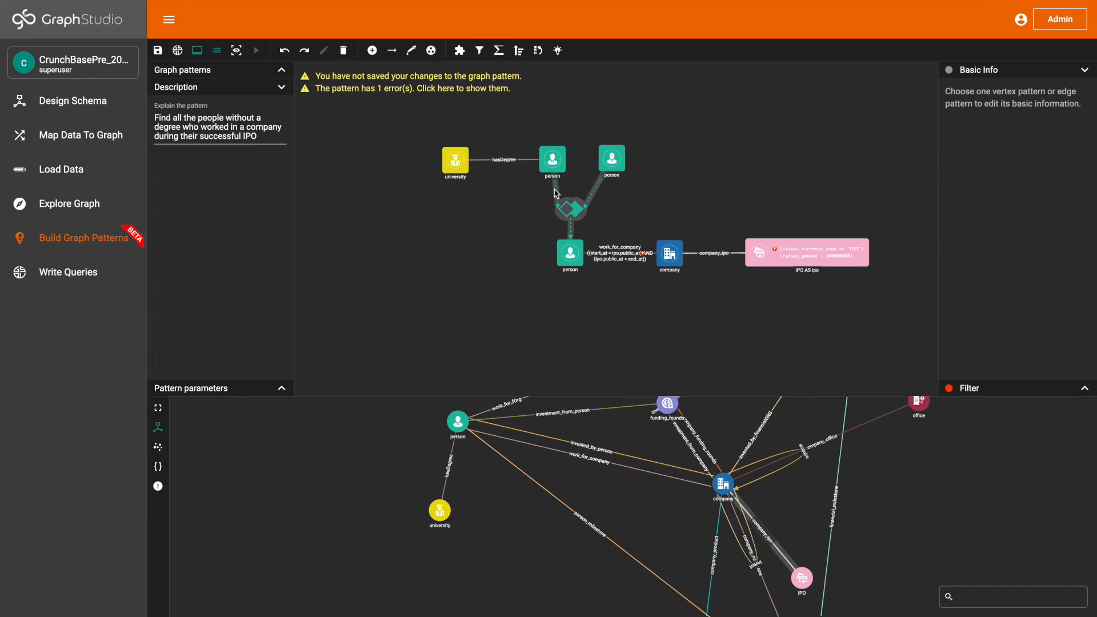
drag(457, 162, 436, 163)
drag(541, 159, 529, 161)
drag(612, 163, 606, 162)
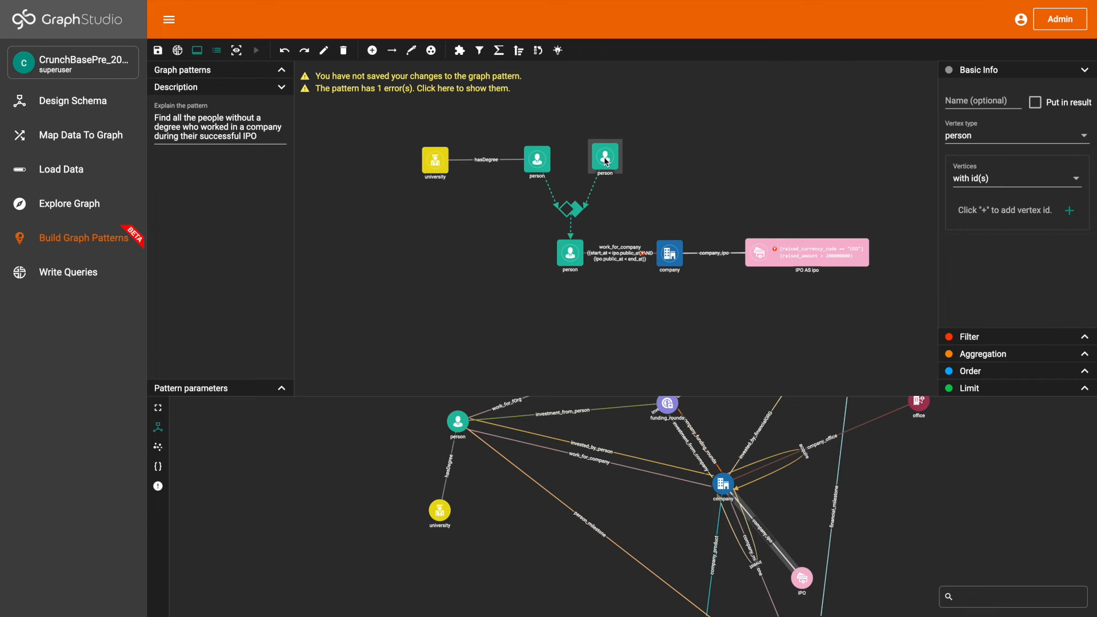
Put the merged person vertex in the result and save the graph pattern
click(557, 50)
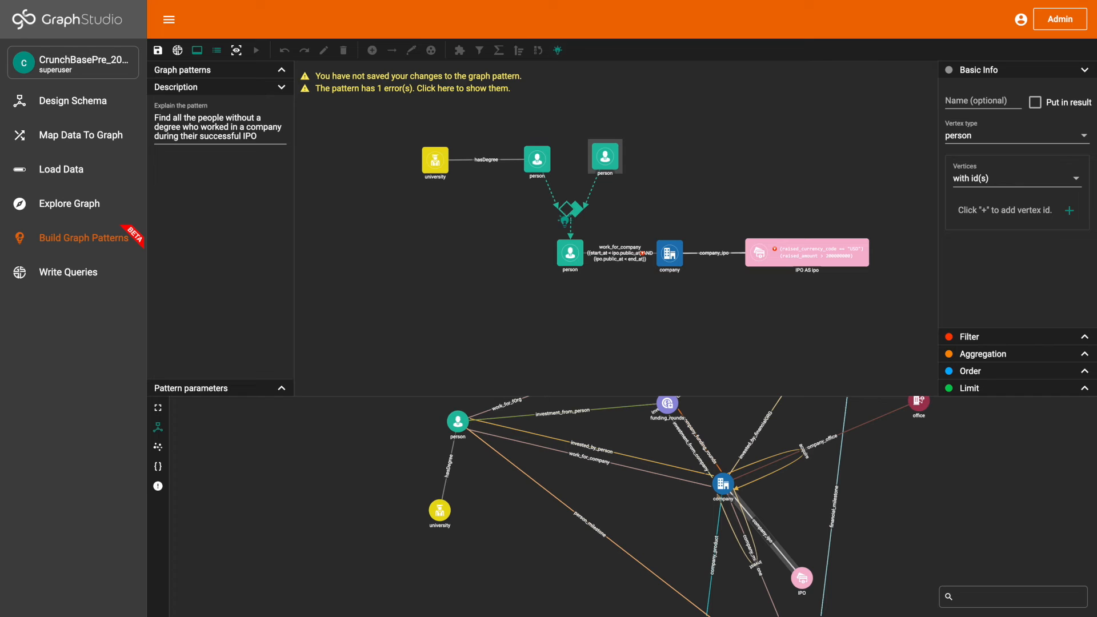
click(570, 253)
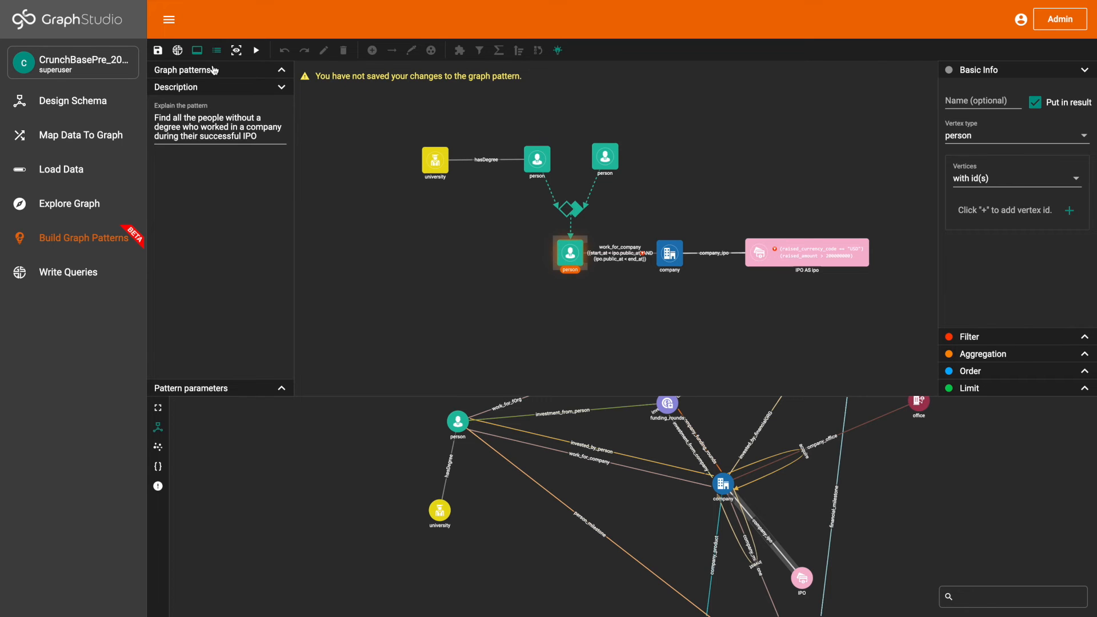
click(159, 53)
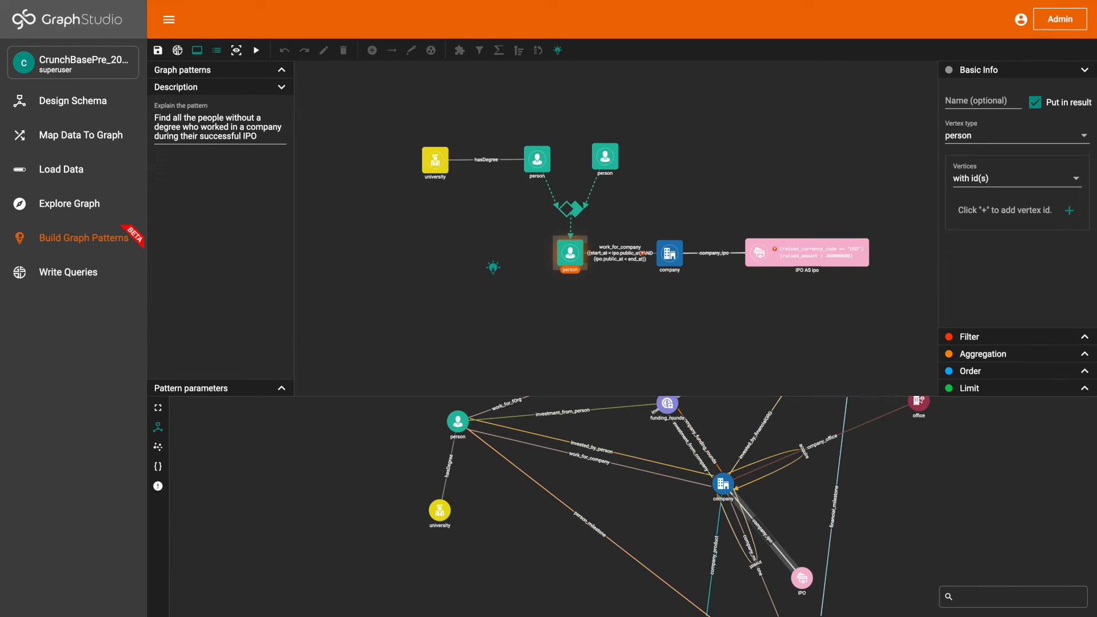
click(558, 50)
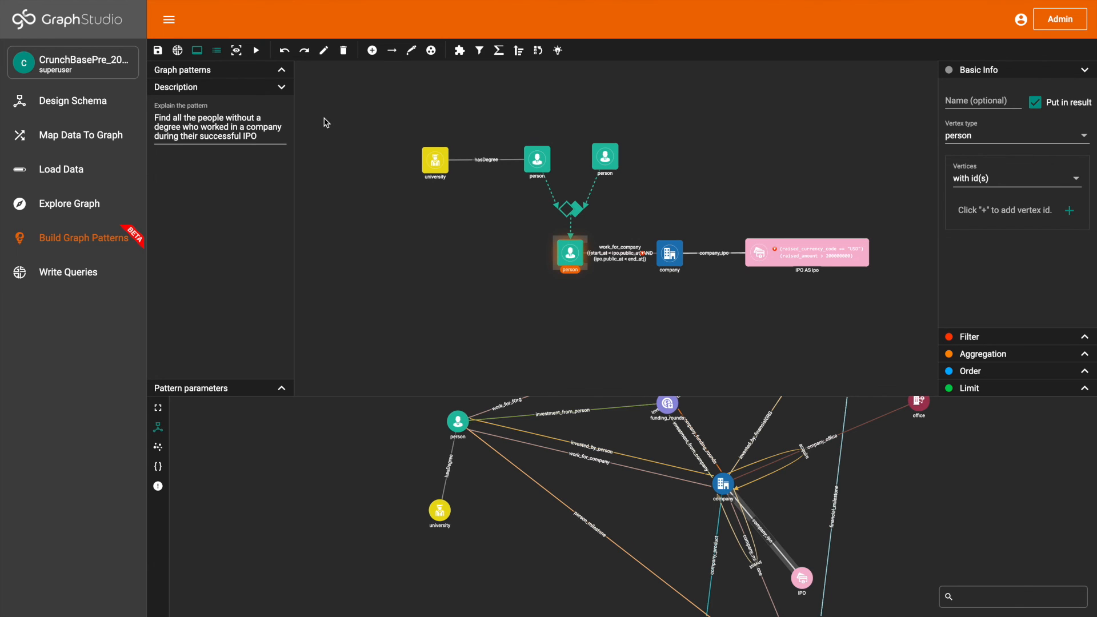
Run the graph pattern and display its result graph enlarged in the tree layout
click(257, 52)
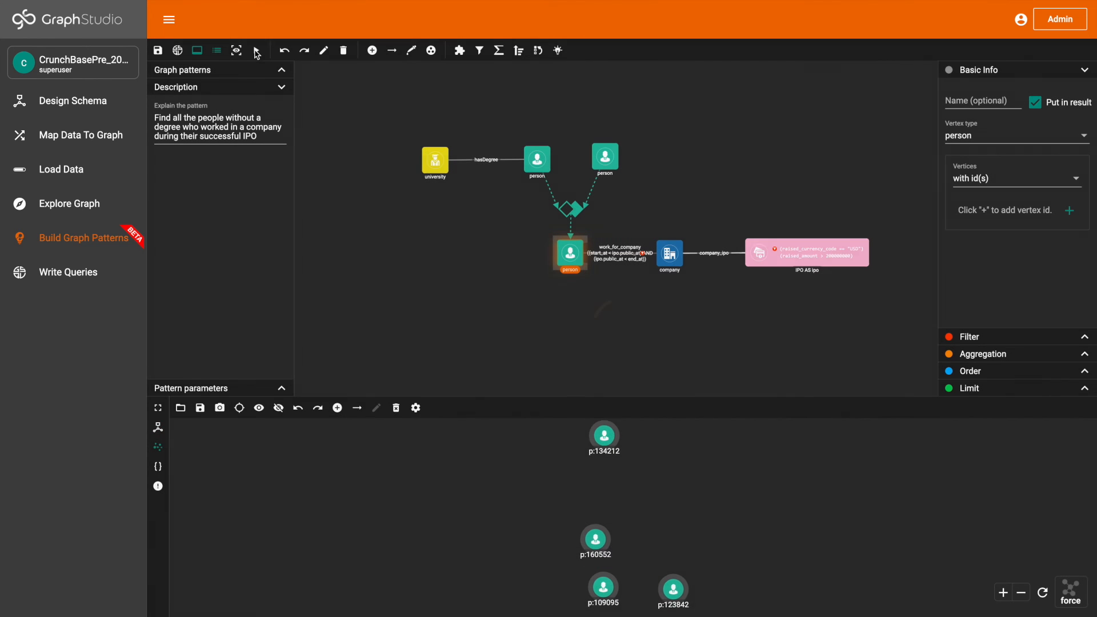
click(158, 407)
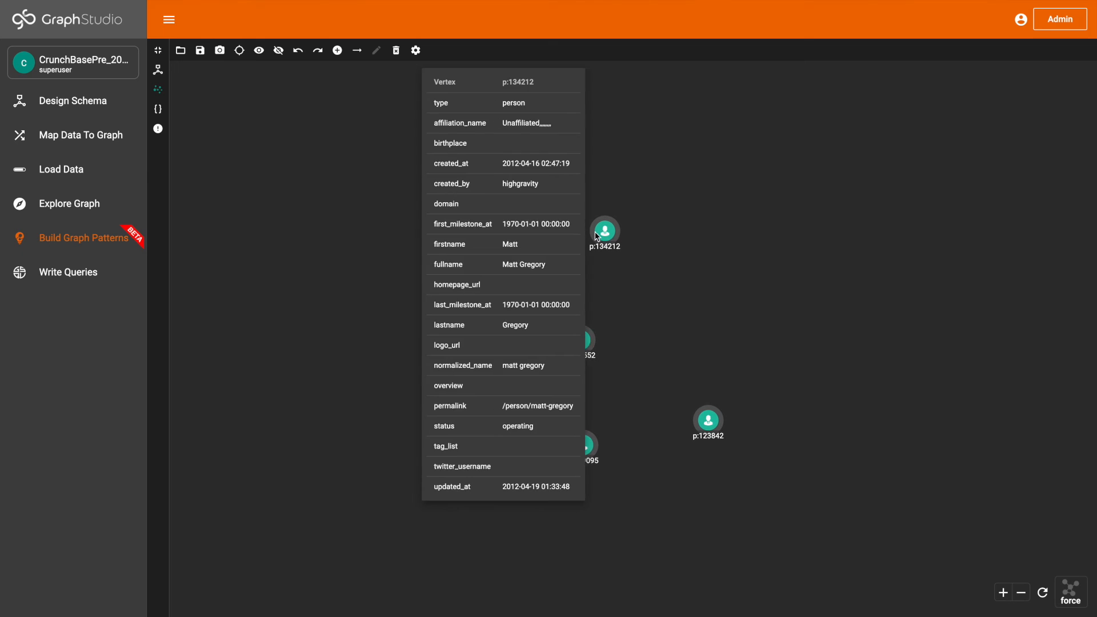
click(1068, 589)
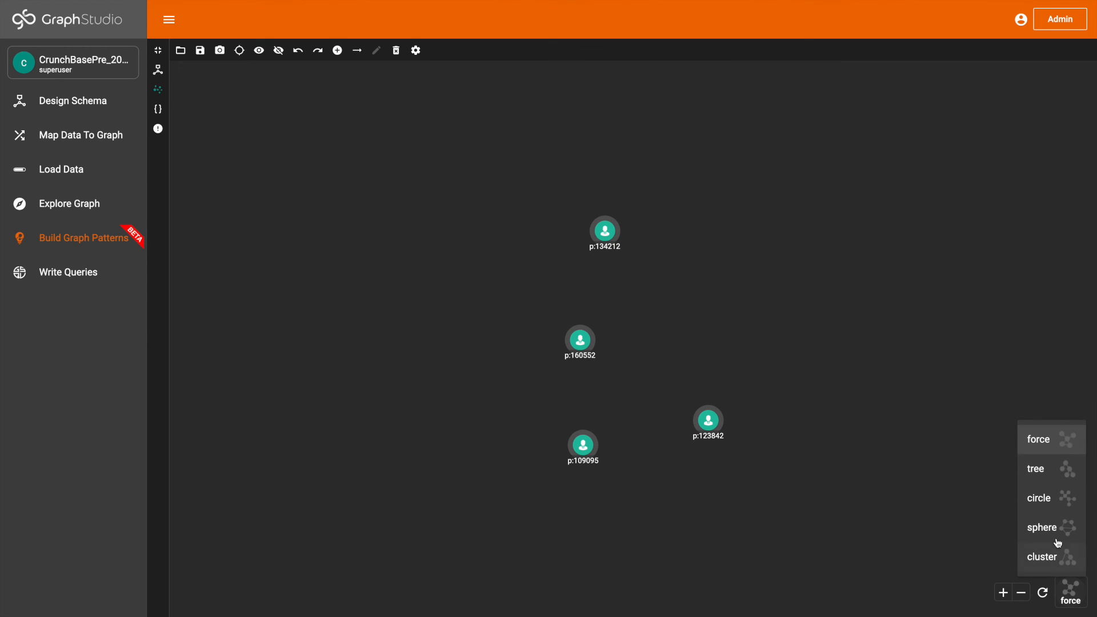
click(1056, 477)
Examine the attribute details of the person vertices returned by the pattern
mouse_move(400, 366)
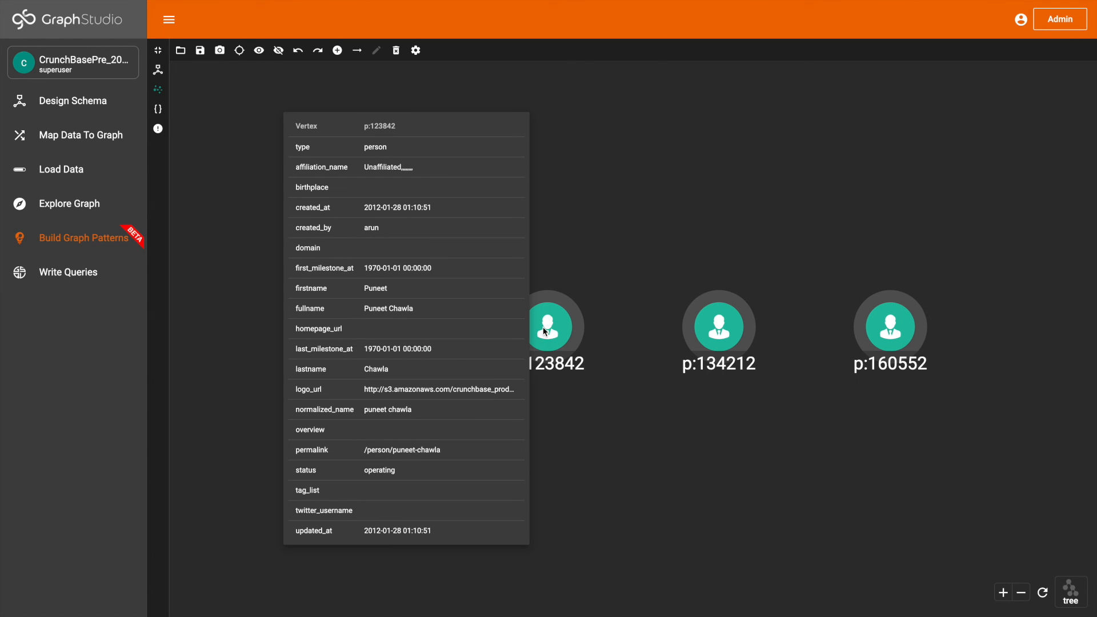
mouse_move(701, 331)
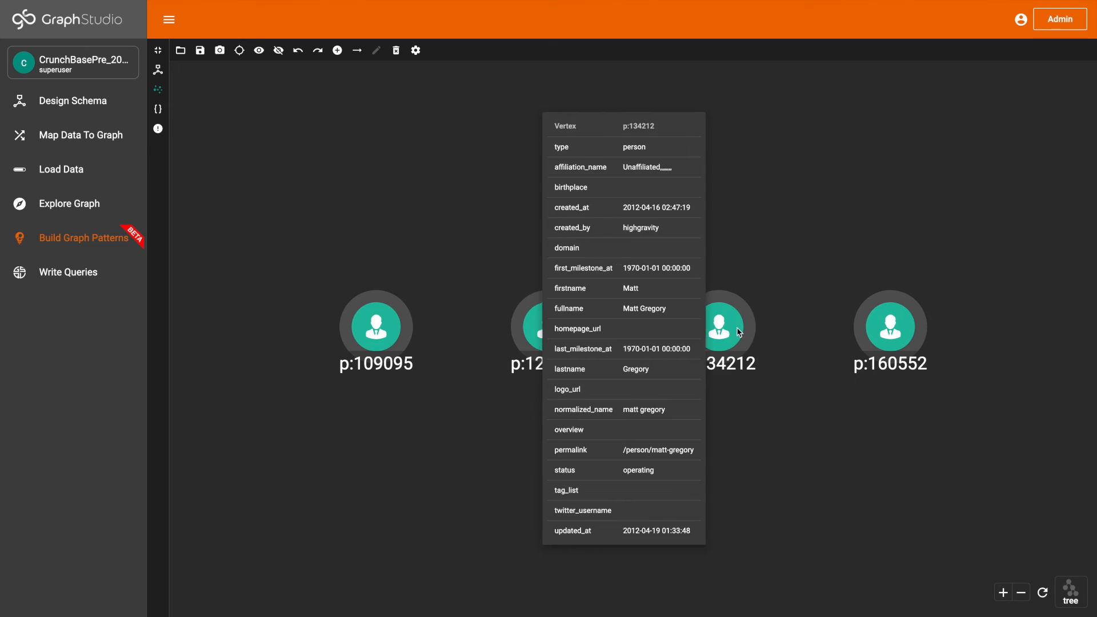
mouse_move(872, 341)
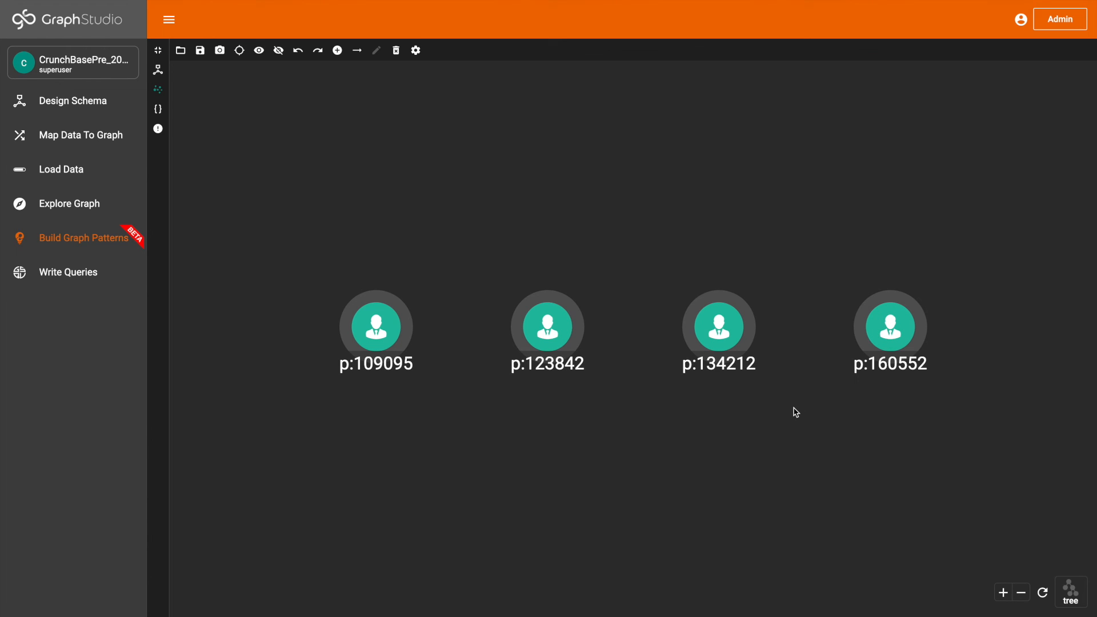
mouse_move(717, 331)
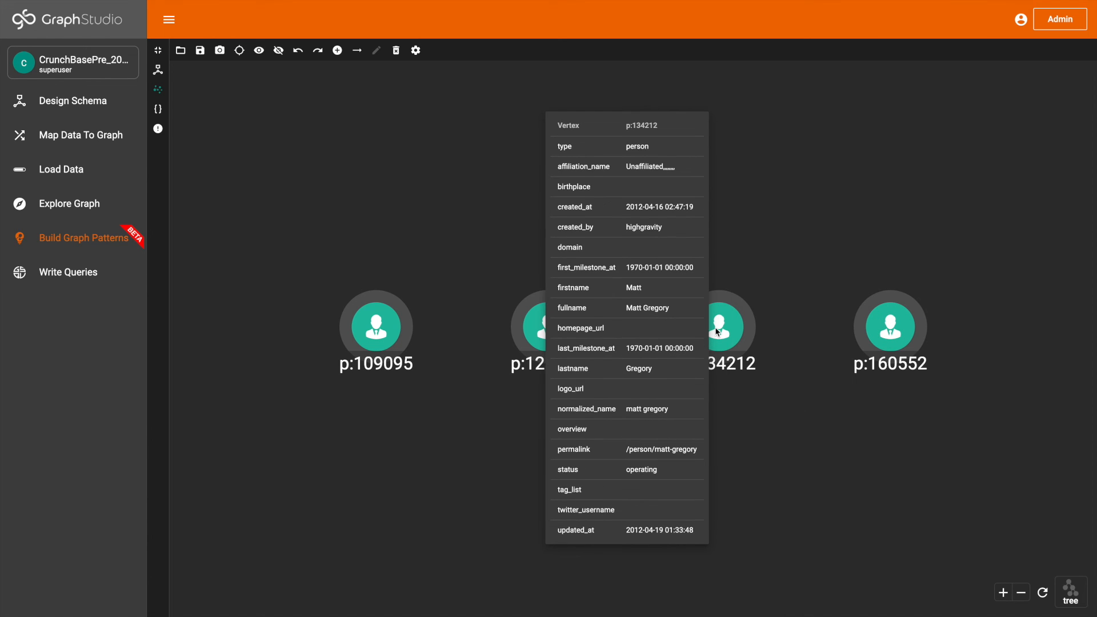
mouse_move(562, 322)
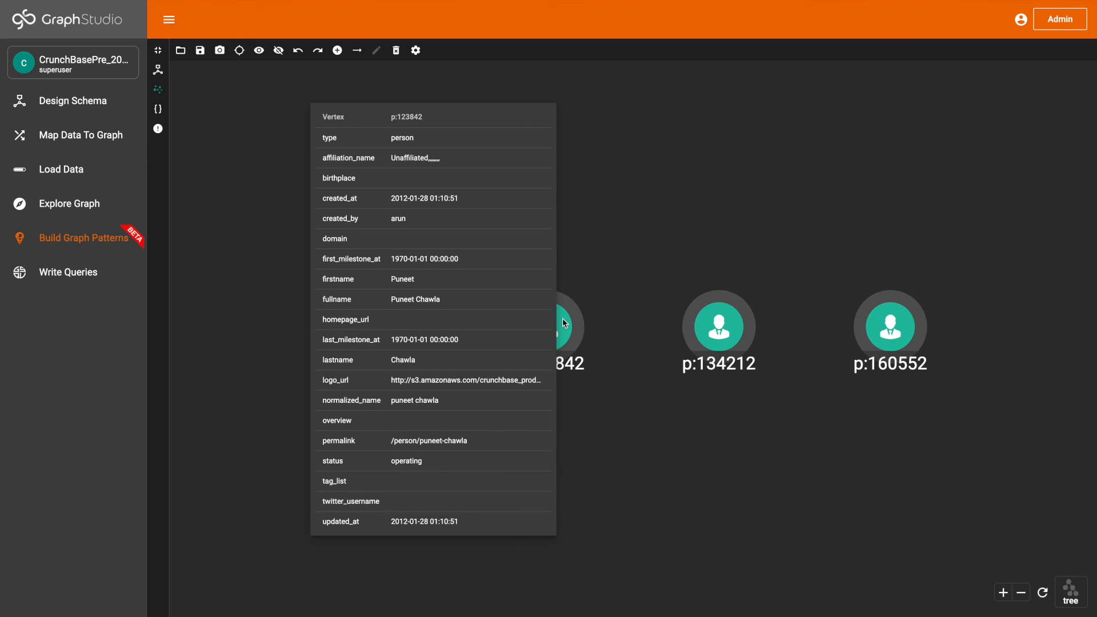